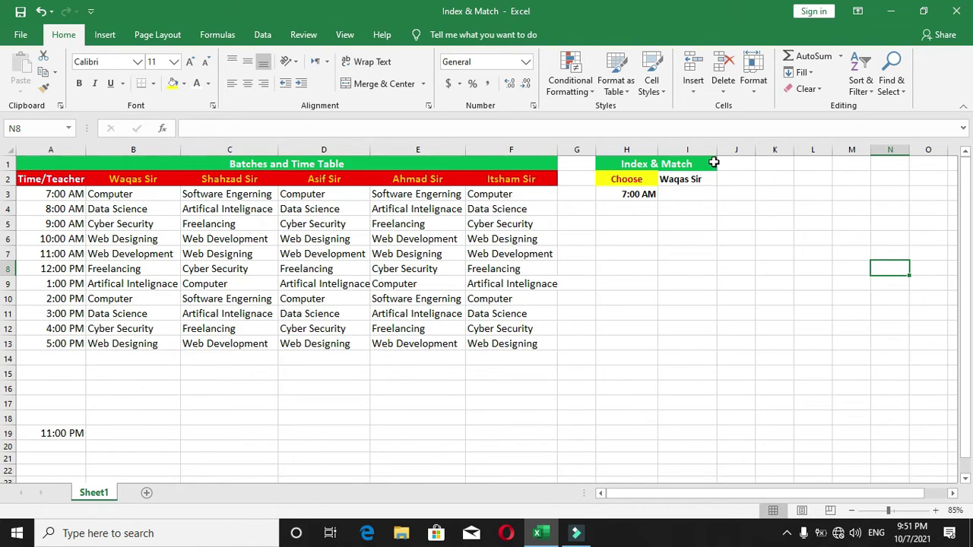
- Highlight the timetable, the Index & Match box and Shahzad Sir's subjects in column C
{"action": "mouse_move", "coordinate": [46, 166]}
{"action": "left_mouse_down"}
{"action": "mouse_move", "coordinate": [462, 330]}
{"action": "mouse_move", "coordinate": [465, 342]}
{"action": "left_mouse_up"}
{"action": "left_click_drag", "start_coordinate": [637, 164], "coordinate": [677, 180]}
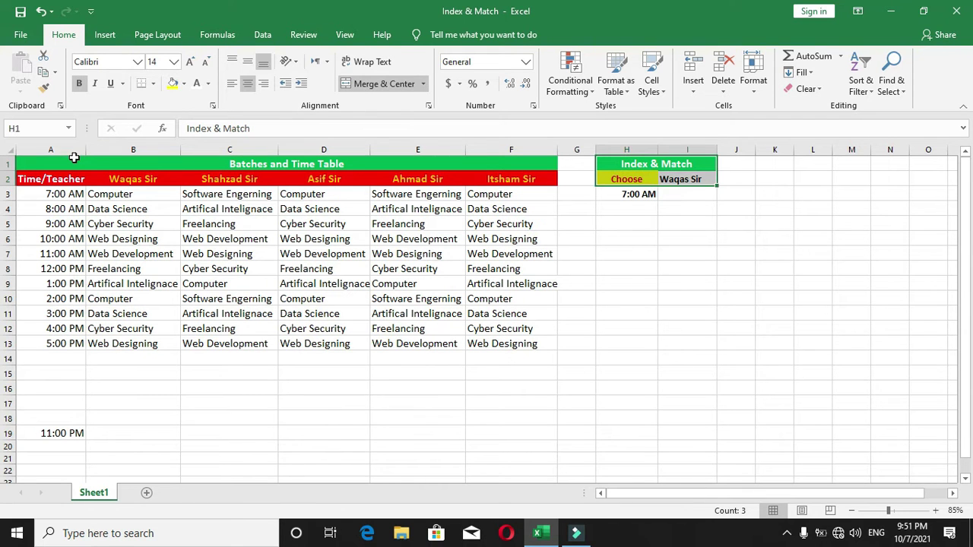
{"action": "left_click_drag", "start_coordinate": [43, 162], "coordinate": [310, 343]}
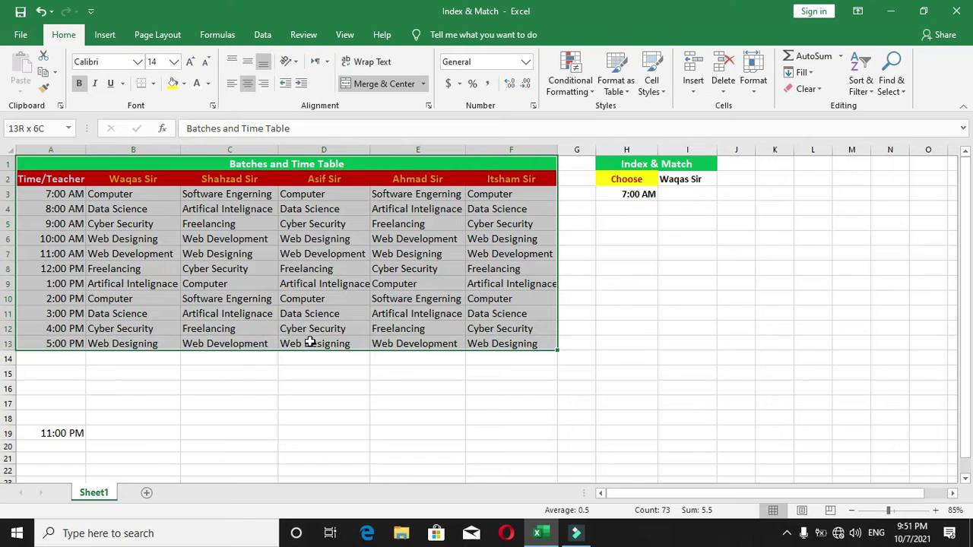
{"action": "left_click_drag", "start_coordinate": [223, 199], "coordinate": [221, 342]}
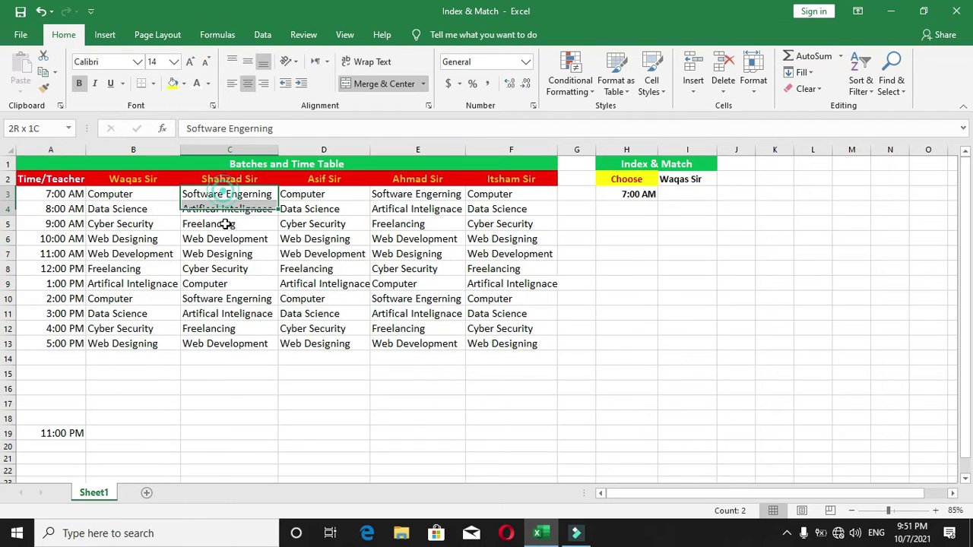
- Highlight Asif Sir's and Ahmad Sir's subject columns, then select the teacher cell I2
{"action": "left_click", "coordinate": [313, 196]}
{"action": "left_click_drag", "start_coordinate": [313, 196], "coordinate": [322, 344]}
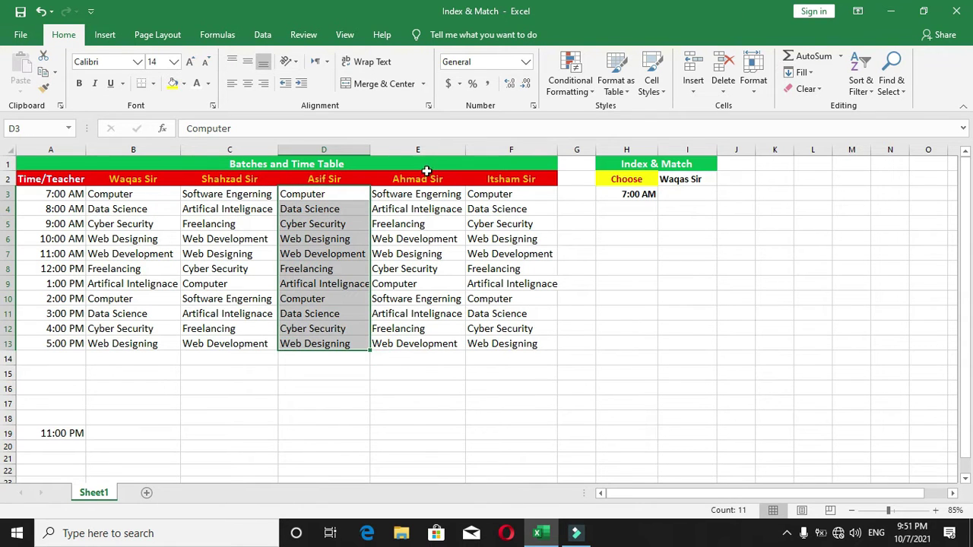
{"action": "left_click_drag", "start_coordinate": [417, 196], "coordinate": [438, 314]}
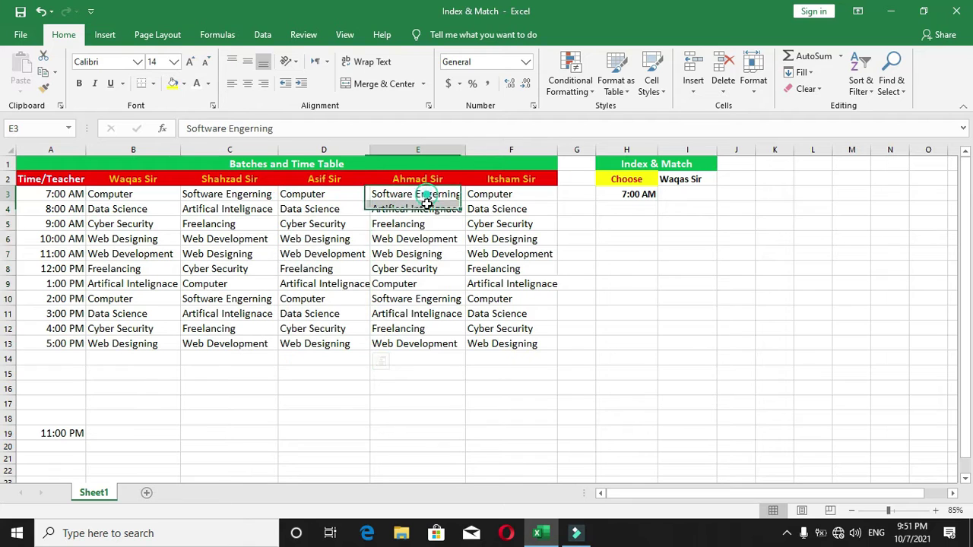
{"action": "left_click", "coordinate": [675, 180]}
- Choose Shahzad Sir in I2 and 10:00 AM in H3, then select the empty result cell I3
{"action": "left_click", "coordinate": [723, 180]}
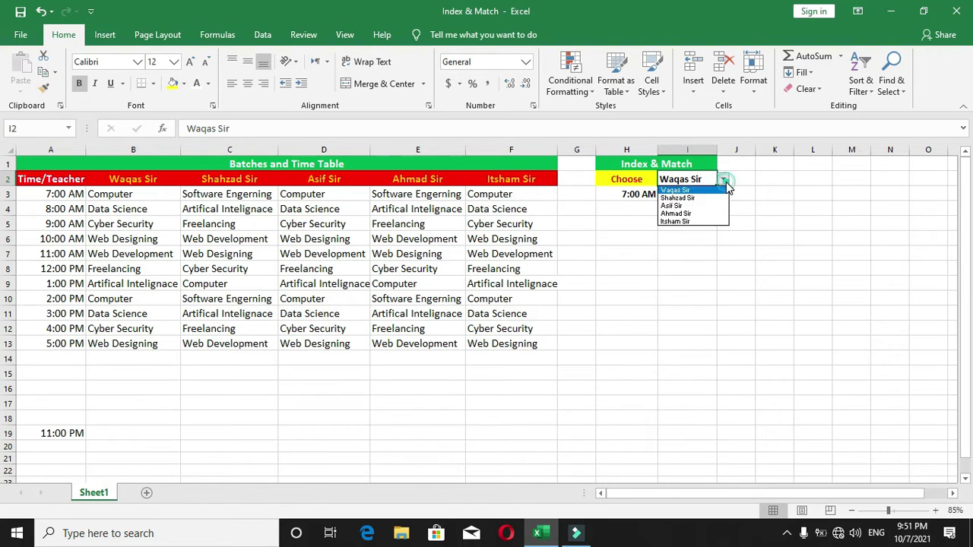
{"action": "left_click", "coordinate": [684, 198]}
{"action": "left_click", "coordinate": [645, 197]}
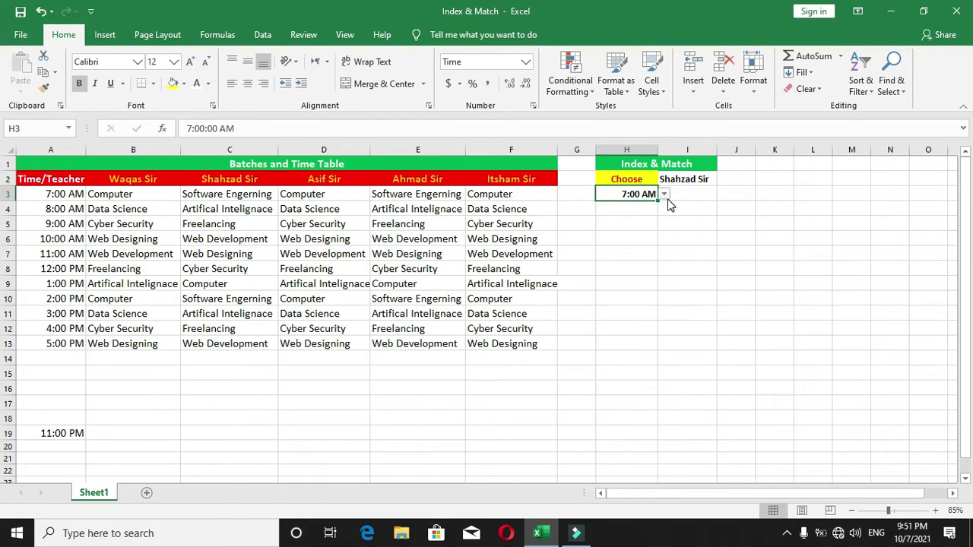
{"action": "left_click", "coordinate": [664, 195]}
{"action": "left_click", "coordinate": [635, 233]}
{"action": "left_click", "coordinate": [682, 179]}
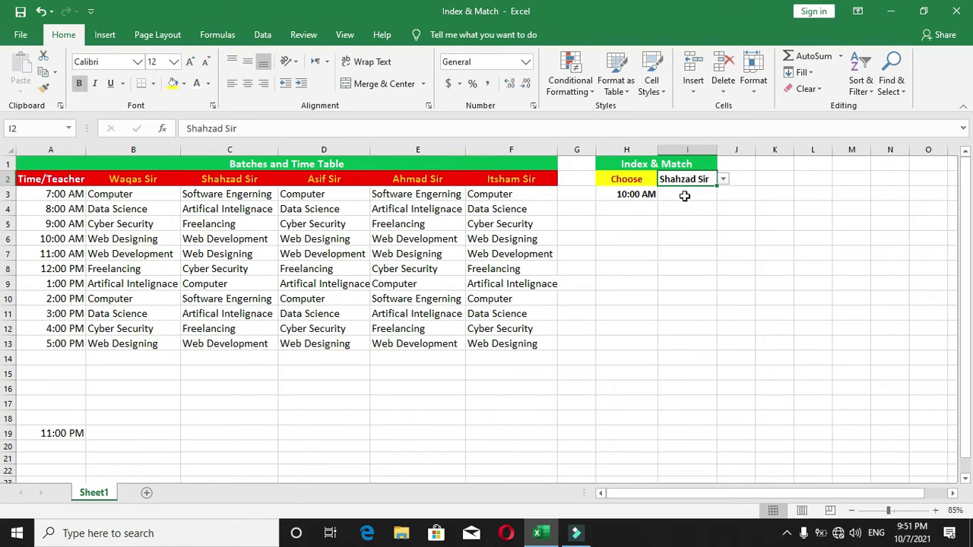
{"action": "left_click", "coordinate": [686, 195]}
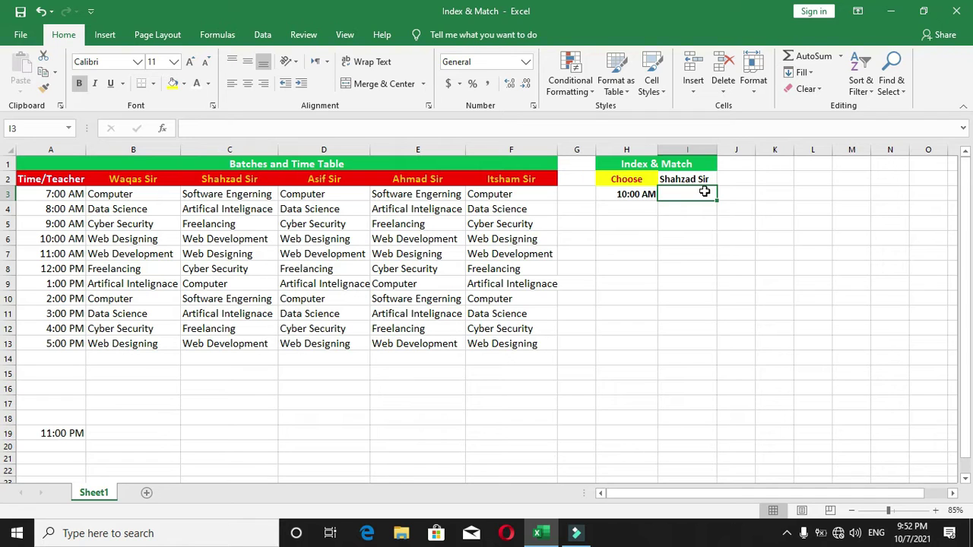
- Start an =INDEX( formula in I3 by typing =Ind and accepting the INDEX suggestion
{"action": "double_click", "coordinate": [686, 194]}
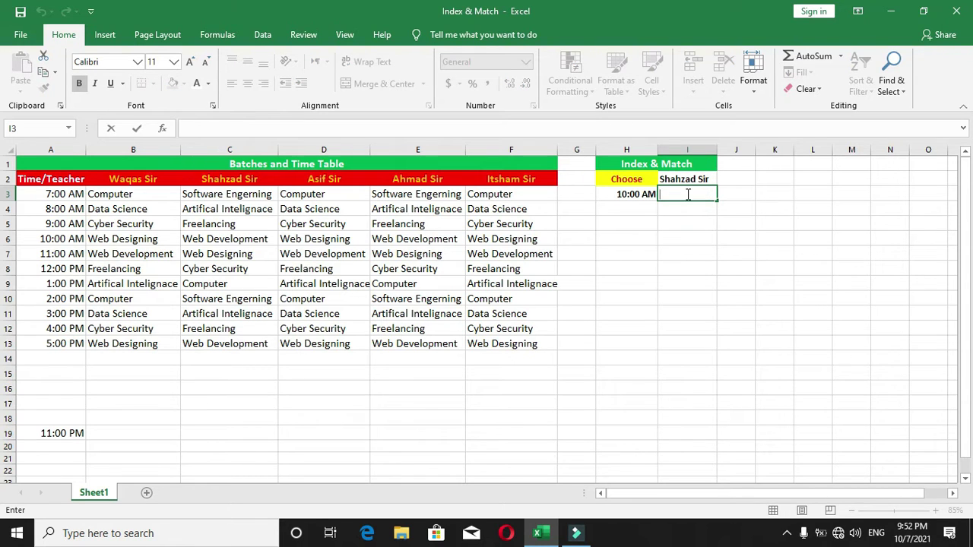
{"action": "type", "text": "+"}
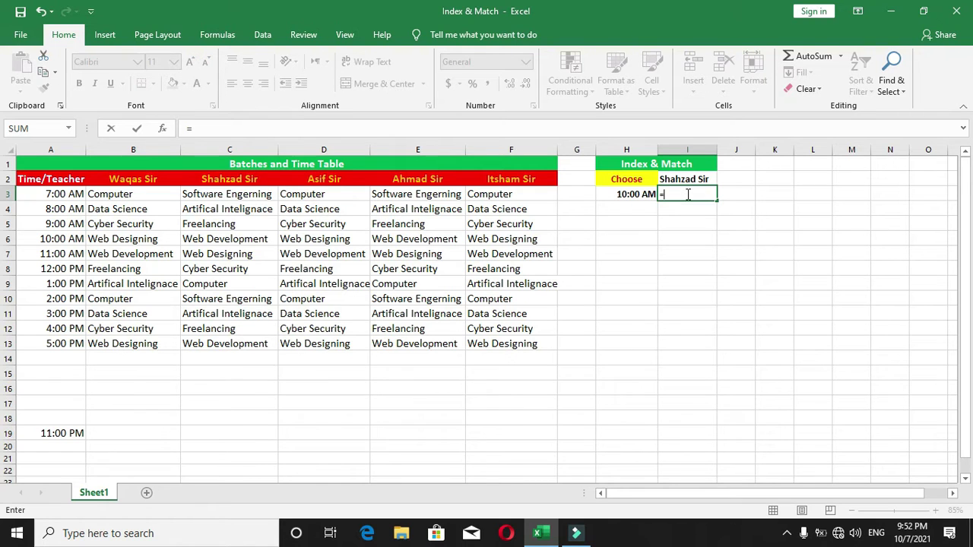
{"action": "type", "text": "I"}
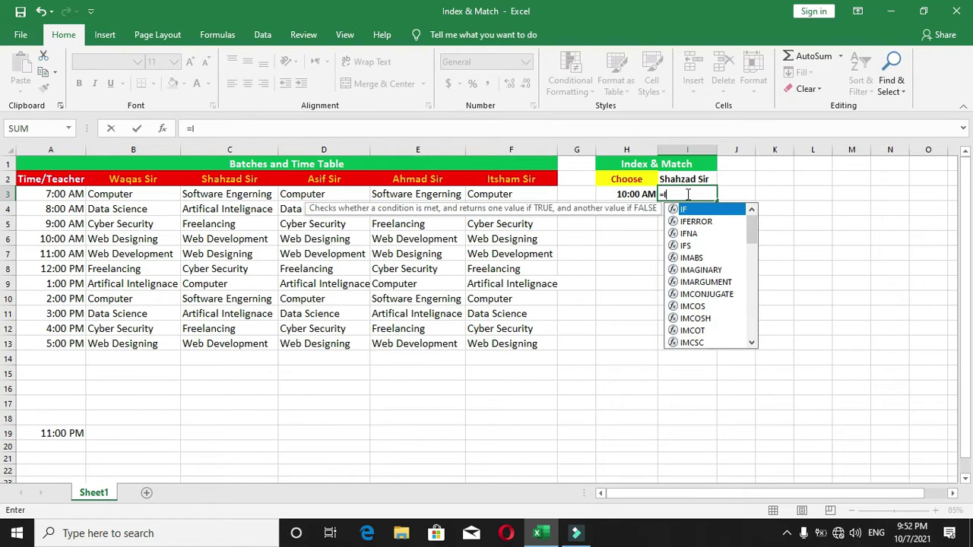
{"action": "type", "text": "nd"}
{"action": "key", "text": "Tab"}
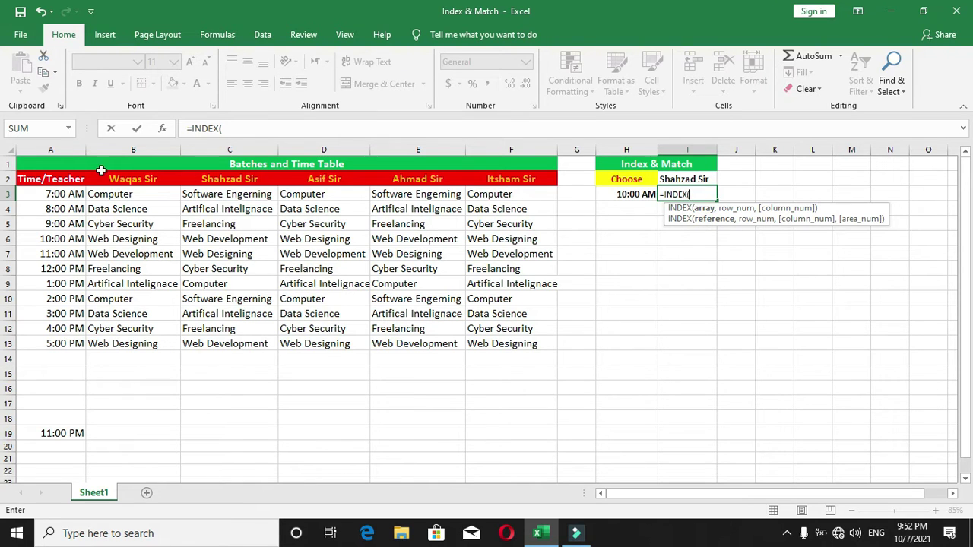
- Complete I3 as =INDEX(A2:F13,5,3), returning Web Development
{"action": "left_click_drag", "start_coordinate": [35, 179], "coordinate": [487, 342]}
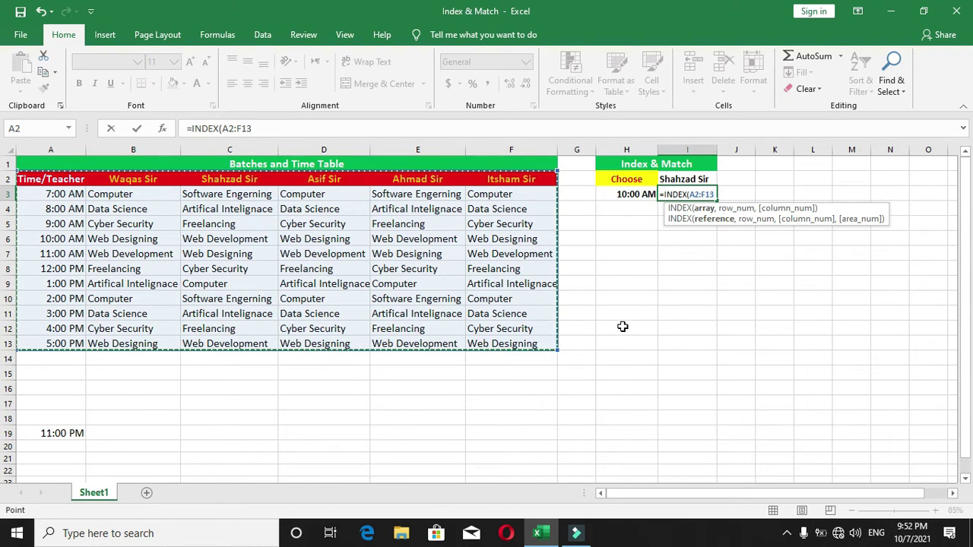
{"action": "type", "text": ",5"}
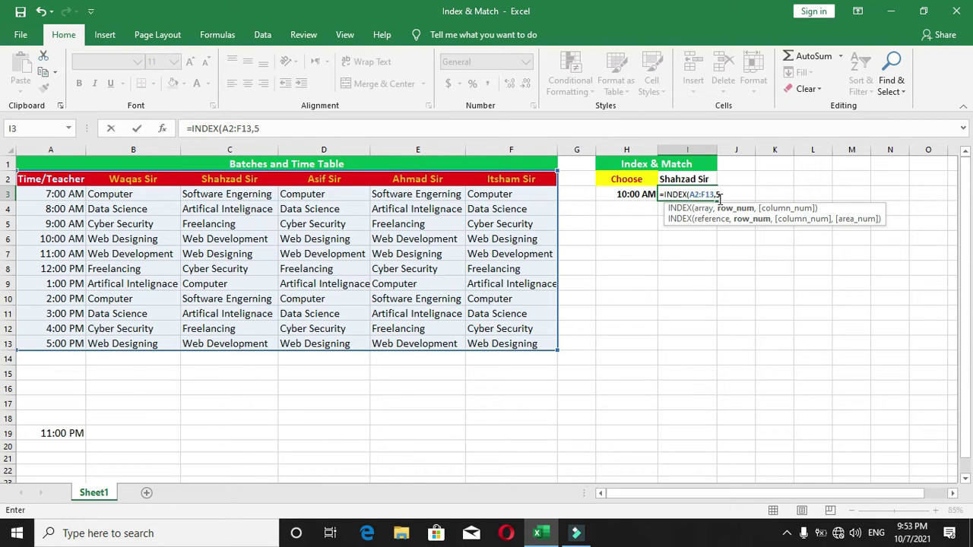
{"action": "type", "text": ",3"}
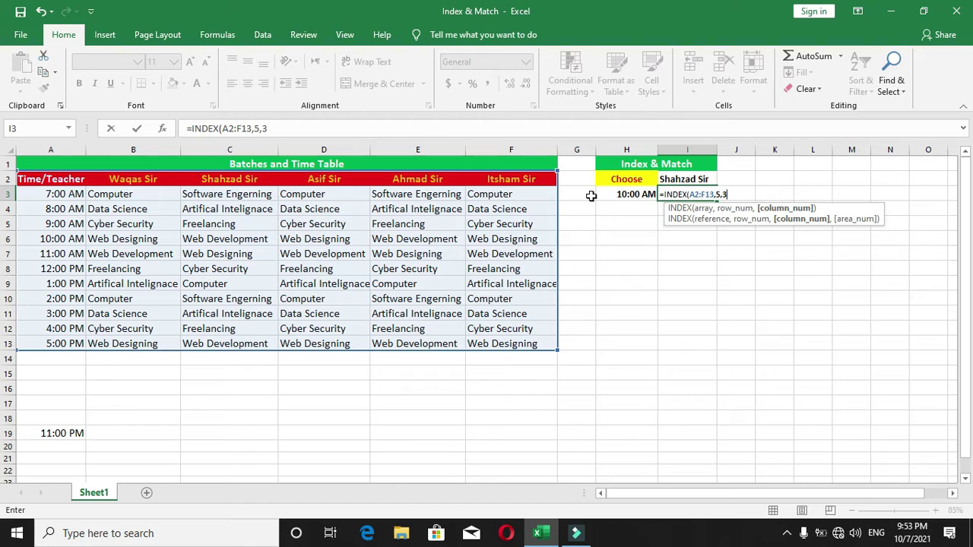
{"action": "type", "text": ")"}
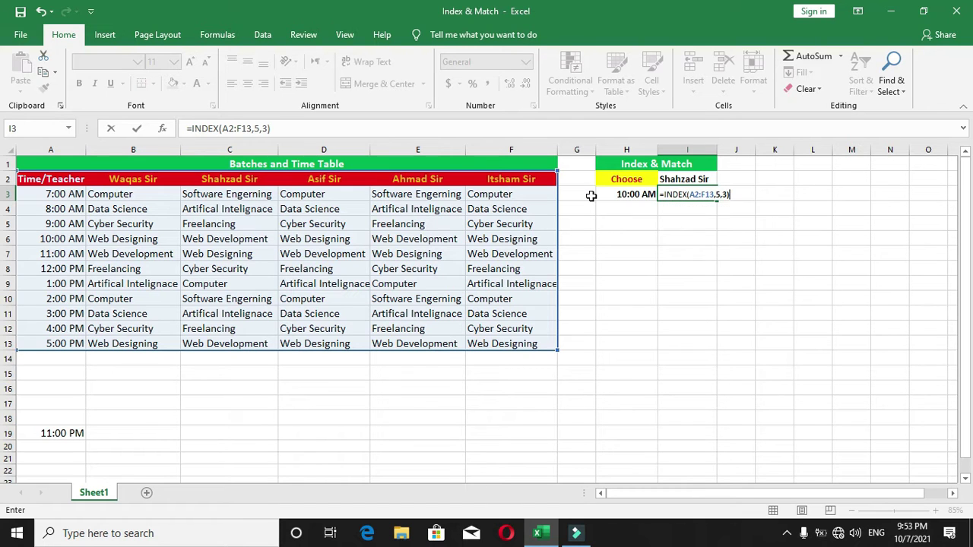
{"action": "key", "text": "Return"}
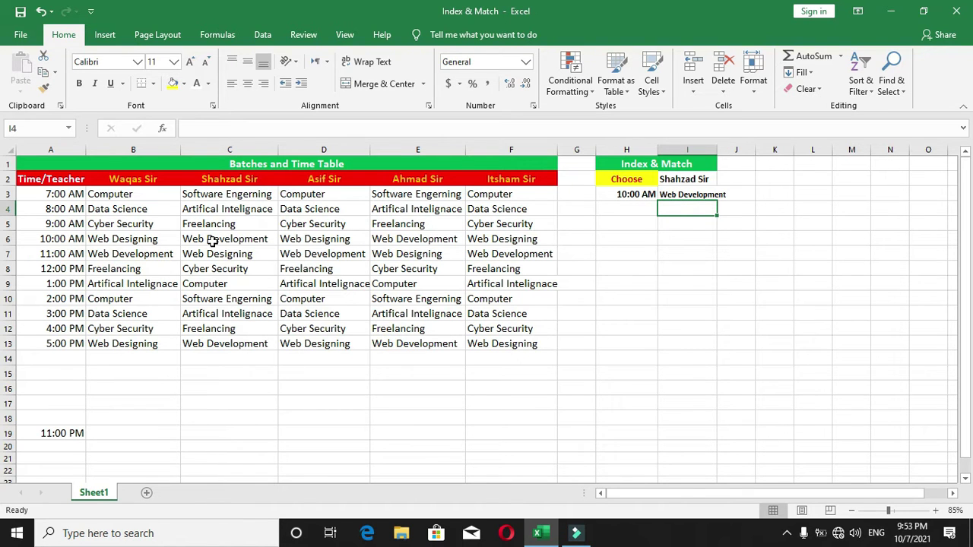
- Widen column I so the result fits
{"action": "left_click", "coordinate": [694, 149]}
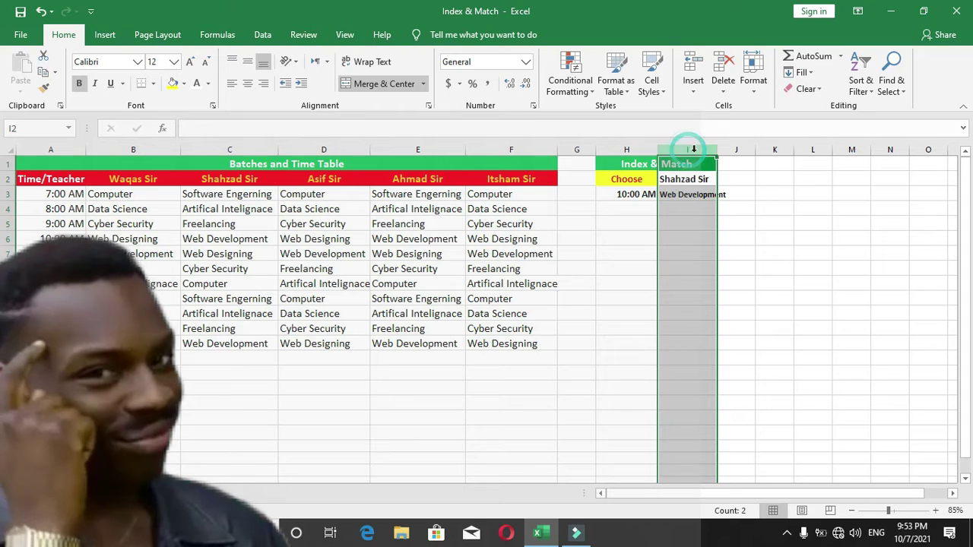
{"action": "left_click_drag", "start_coordinate": [717, 151], "coordinate": [733, 150]}
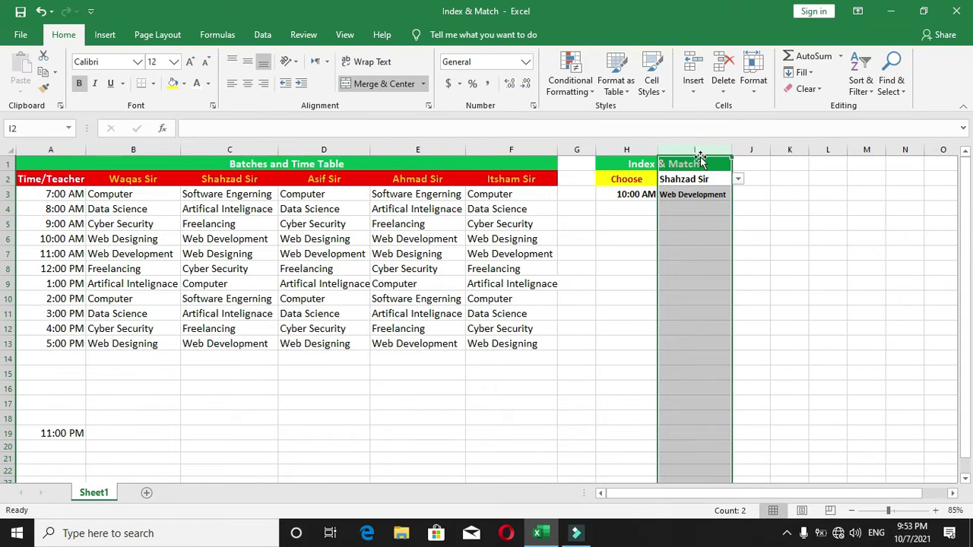
{"action": "left_click", "coordinate": [625, 218]}
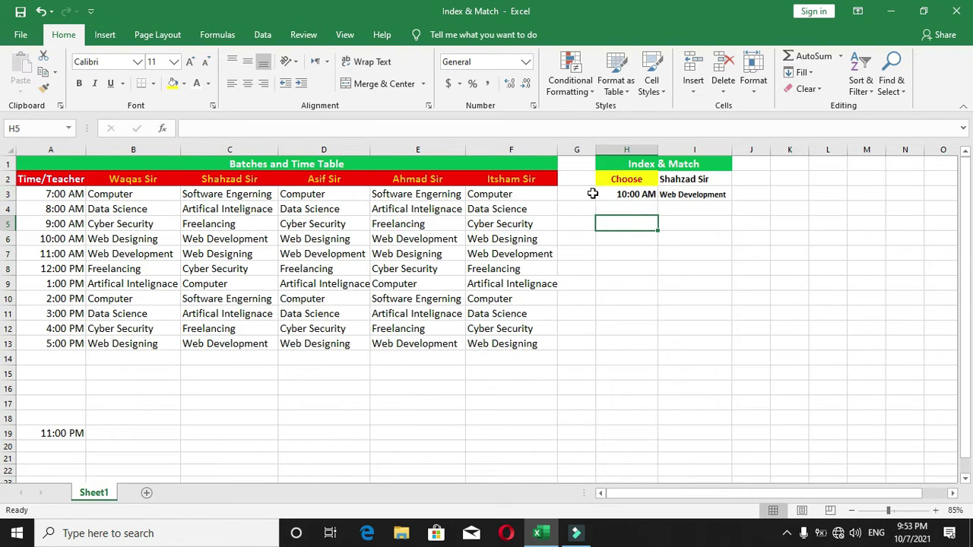
- Set the time in H3 to 8:00 AM and the teacher in I2 to Waqas Sir
{"action": "left_click", "coordinate": [625, 197]}
{"action": "left_click", "coordinate": [664, 196]}
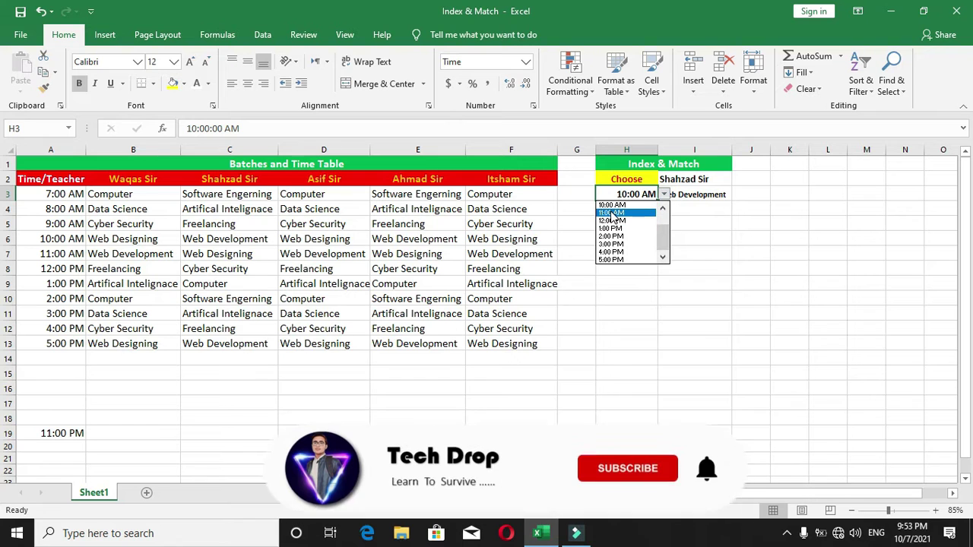
{"action": "scroll", "coordinate": [665, 243], "scroll_direction": "up", "scroll_amount": 3}
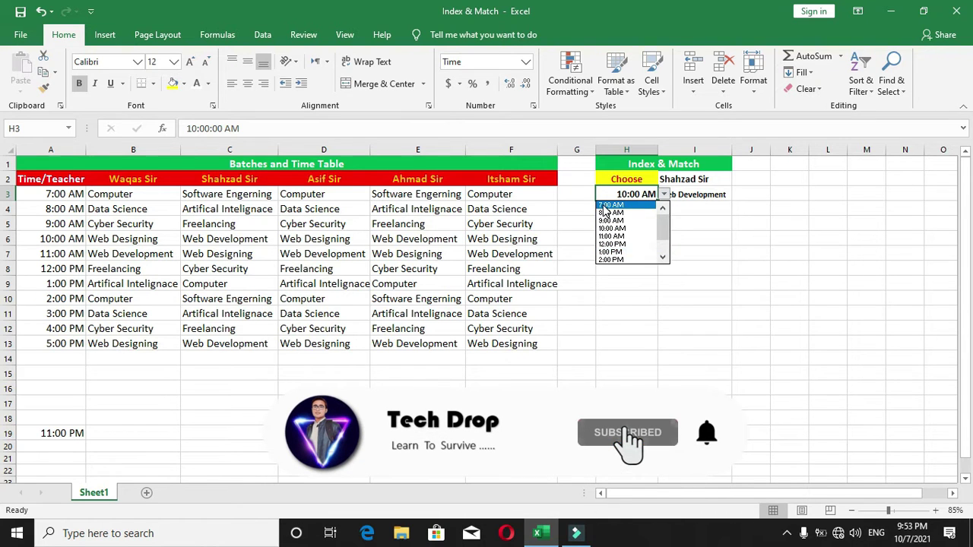
{"action": "left_click", "coordinate": [612, 213]}
{"action": "left_click", "coordinate": [722, 178]}
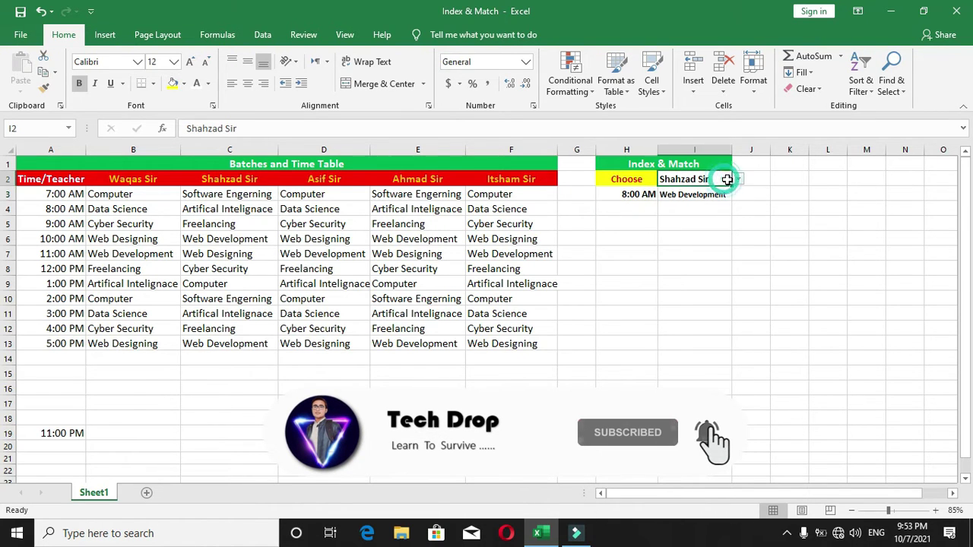
{"action": "left_click", "coordinate": [738, 178]}
{"action": "left_click", "coordinate": [676, 191]}
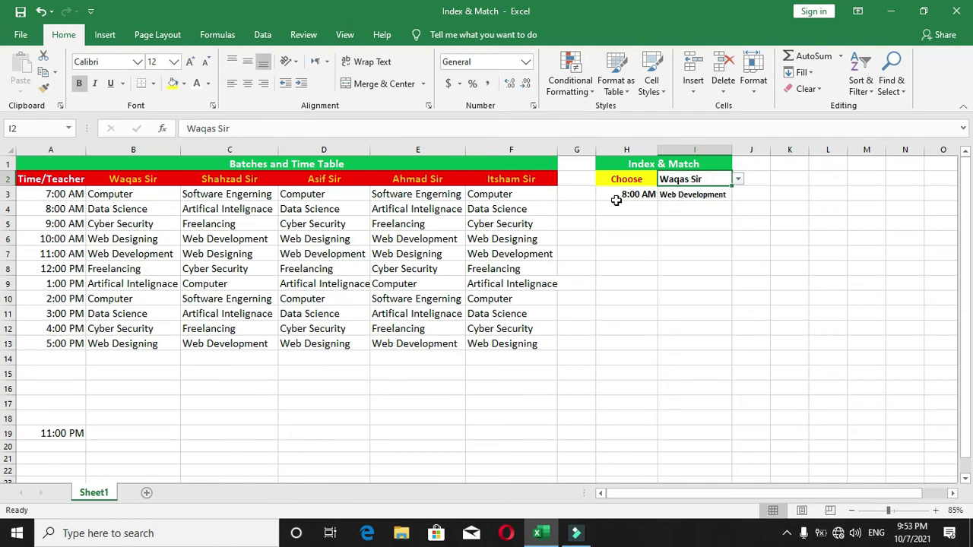
- Edit I3 to =INDEX(A2:F13,3,2) so it returns Data Science
{"action": "double_click", "coordinate": [690, 195]}
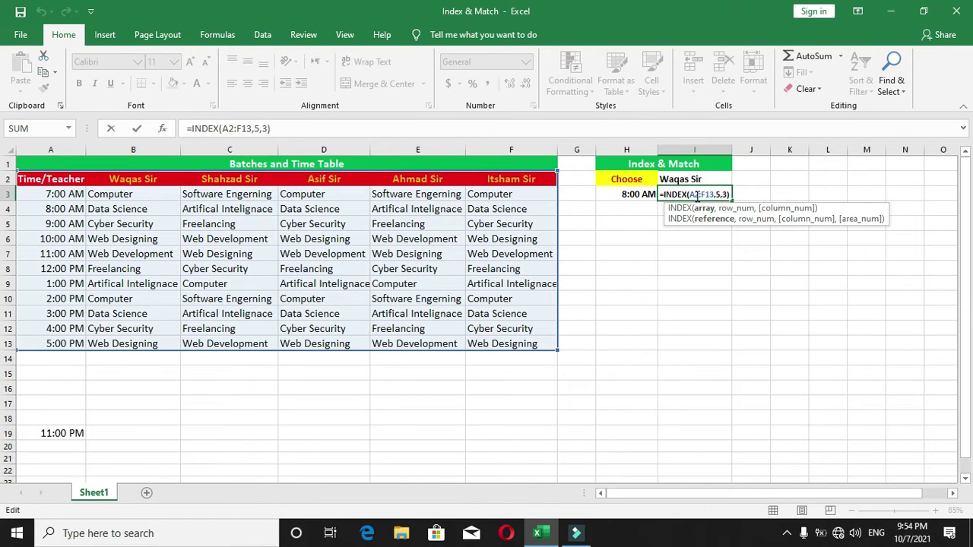
{"action": "left_click", "coordinate": [720, 195]}
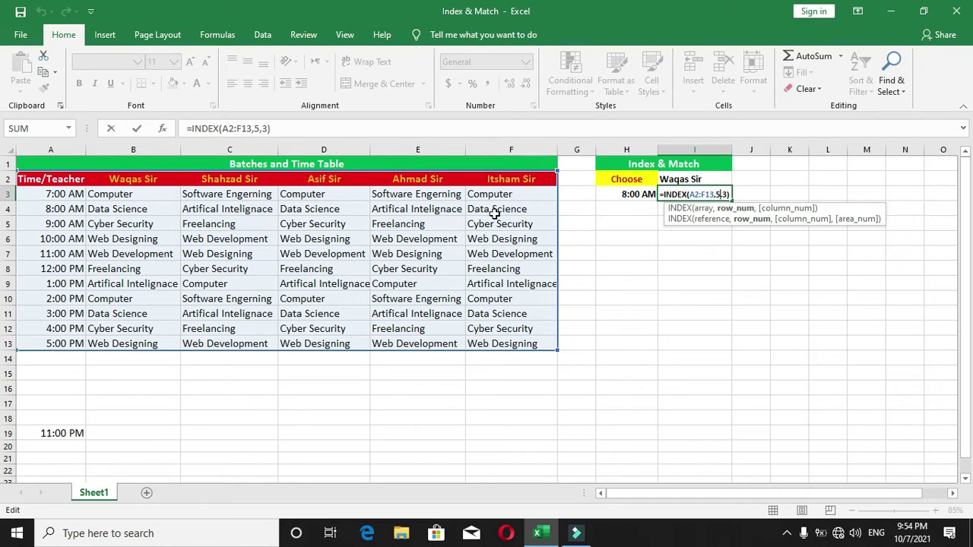
{"action": "key", "text": "BackSpace"}
{"action": "type", "text": "3"}
{"action": "key", "text": "Right"}
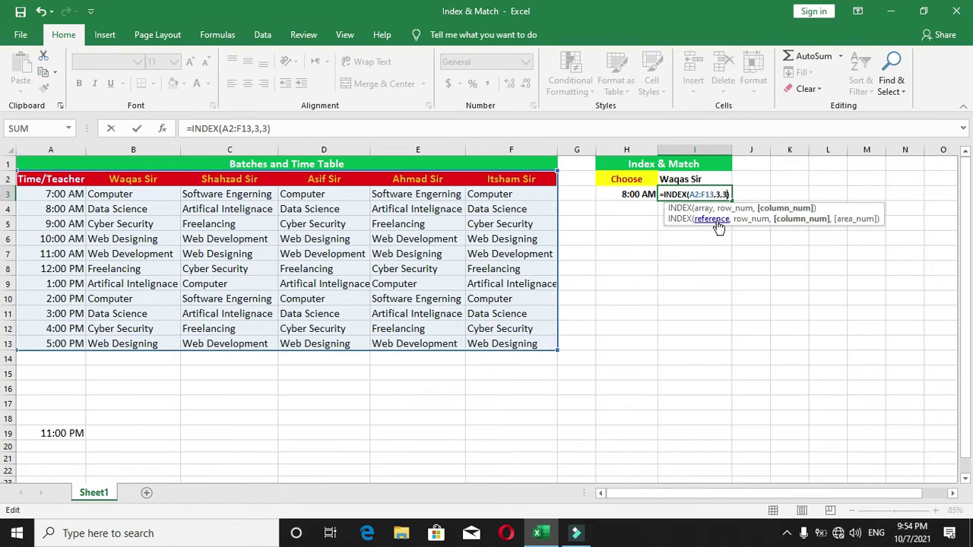
{"action": "key", "text": "Delete"}
{"action": "key", "text": "Return"}
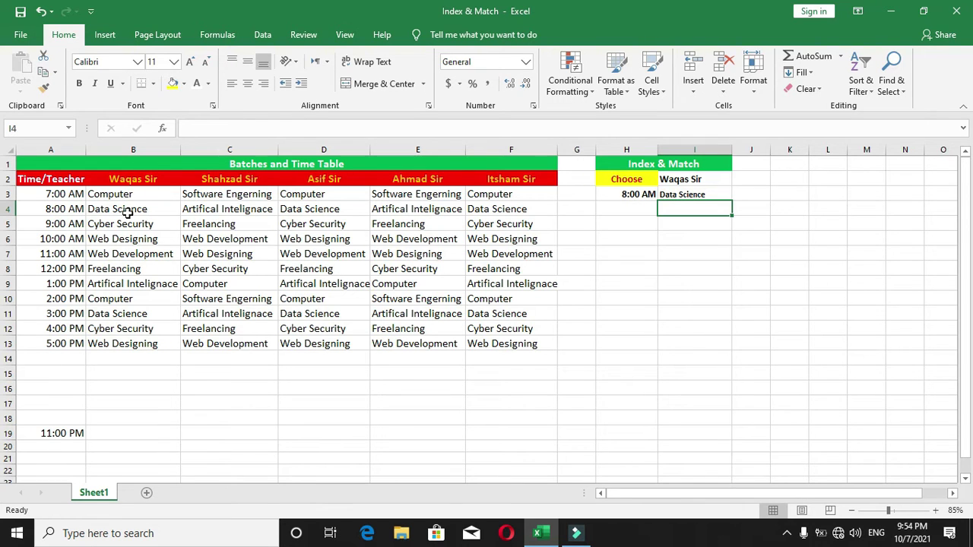
- Switch the choices to Asif Sir in I2 and 11:00 AM in H3, while I3 still shows Data Science
{"action": "left_click", "coordinate": [677, 194]}
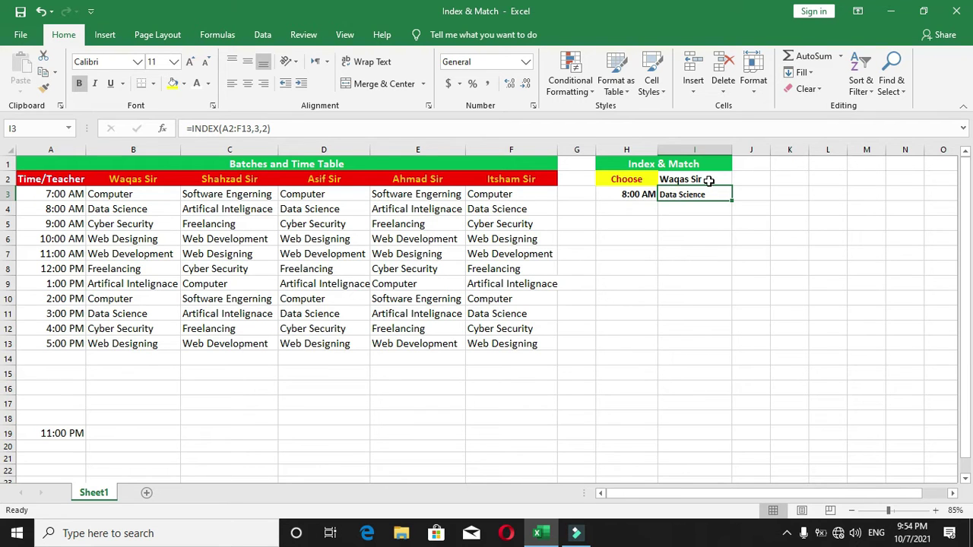
{"action": "left_click", "coordinate": [707, 180]}
{"action": "left_click", "coordinate": [738, 180]}
{"action": "left_click", "coordinate": [667, 205]}
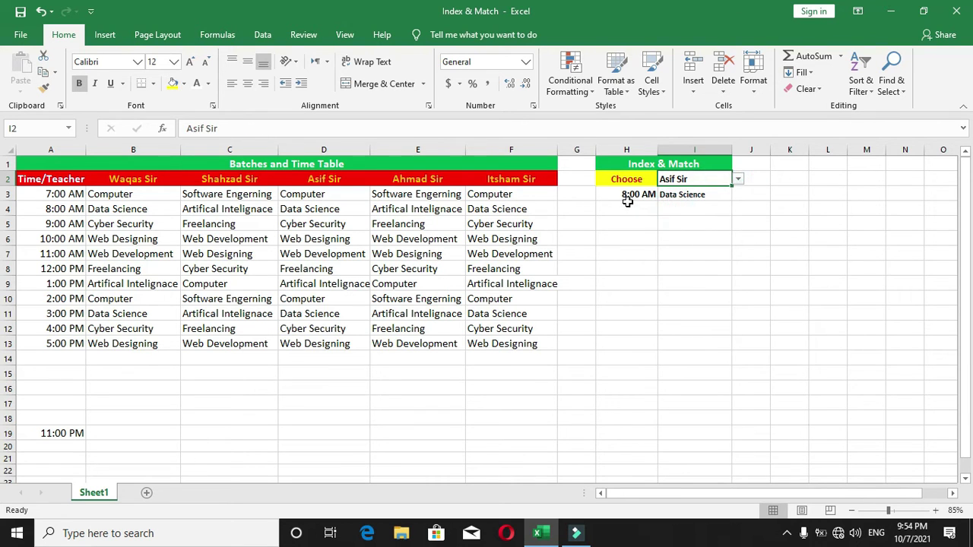
{"action": "left_click", "coordinate": [643, 207]}
{"action": "left_click", "coordinate": [631, 195]}
{"action": "left_click", "coordinate": [664, 194]}
{"action": "left_click", "coordinate": [631, 227]}
{"action": "left_click", "coordinate": [698, 195]}
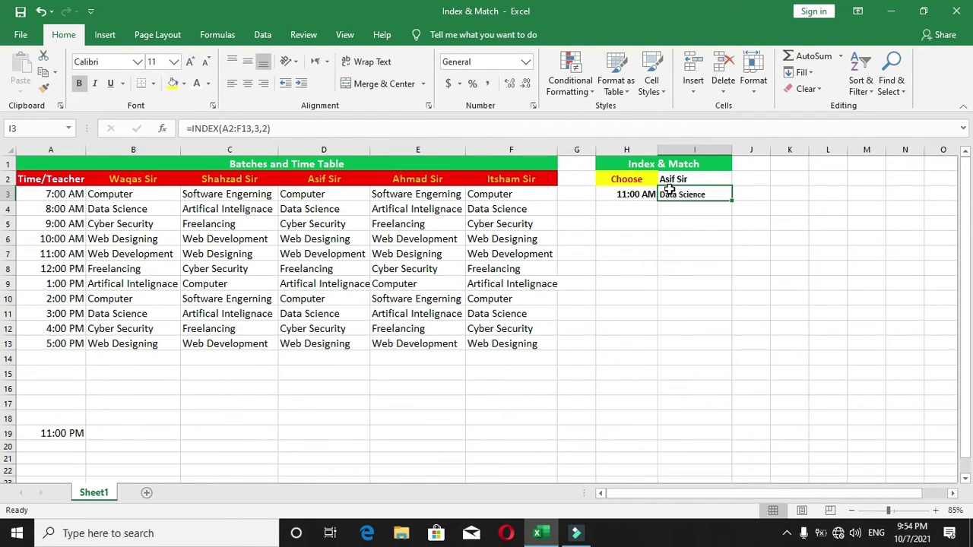
{"action": "left_click", "coordinate": [641, 229]}
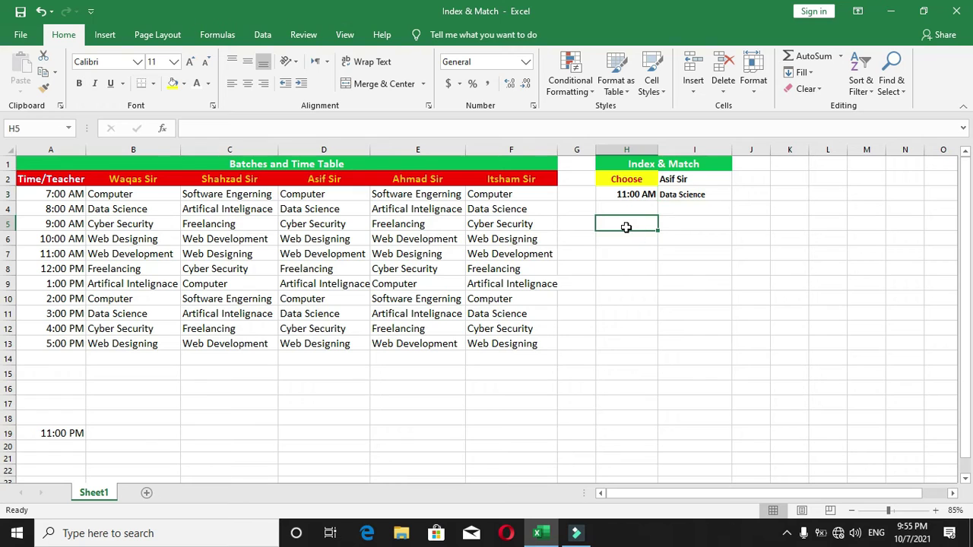
- Enter =MATCH(H3,A2:A13,0) in H5, returning 6 for 11:00 AM
{"action": "type", "text": "="}
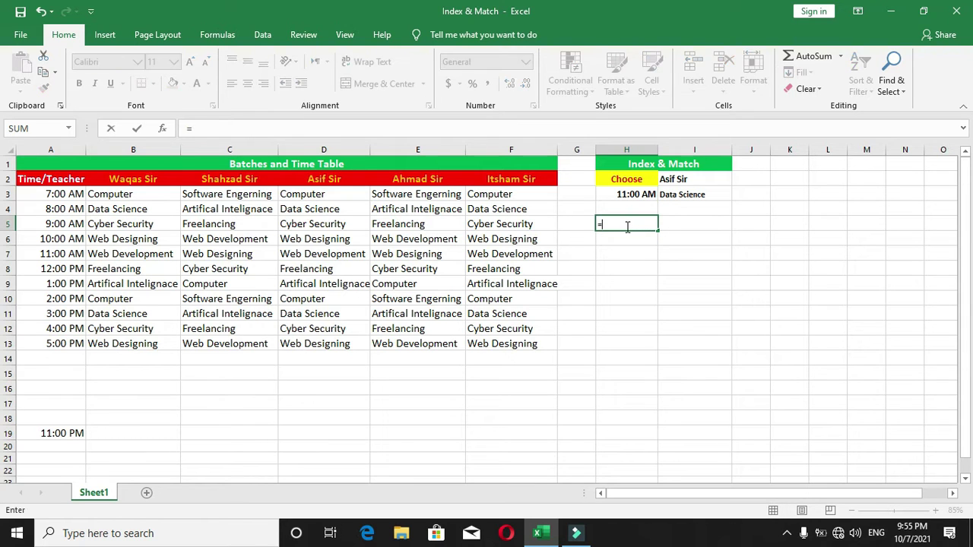
{"action": "type", "text": "M"}
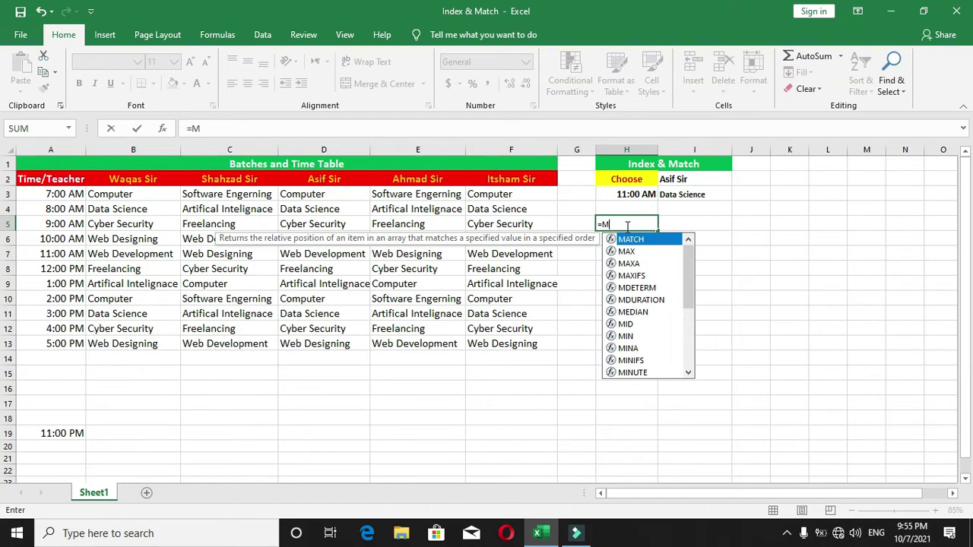
{"action": "key", "text": "Tab"}
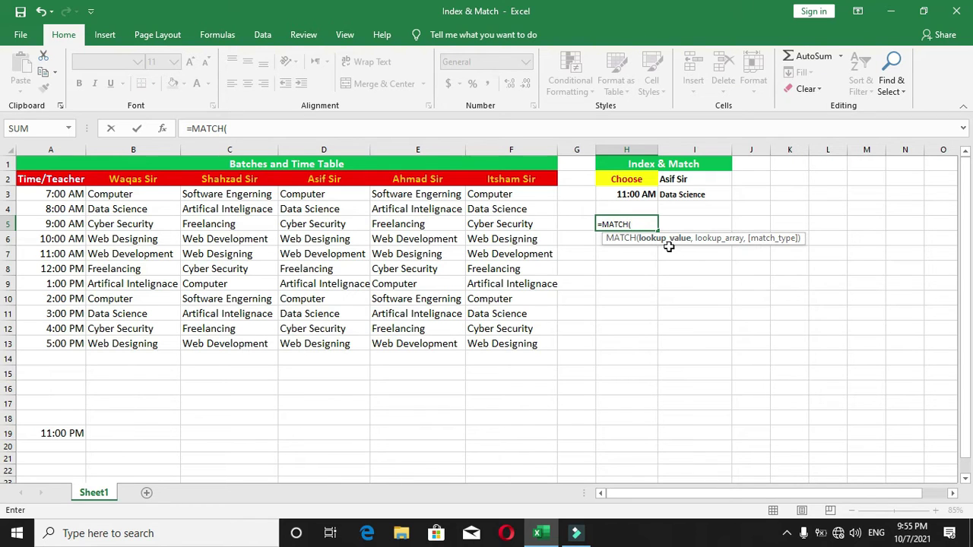
{"action": "left_click", "coordinate": [635, 194]}
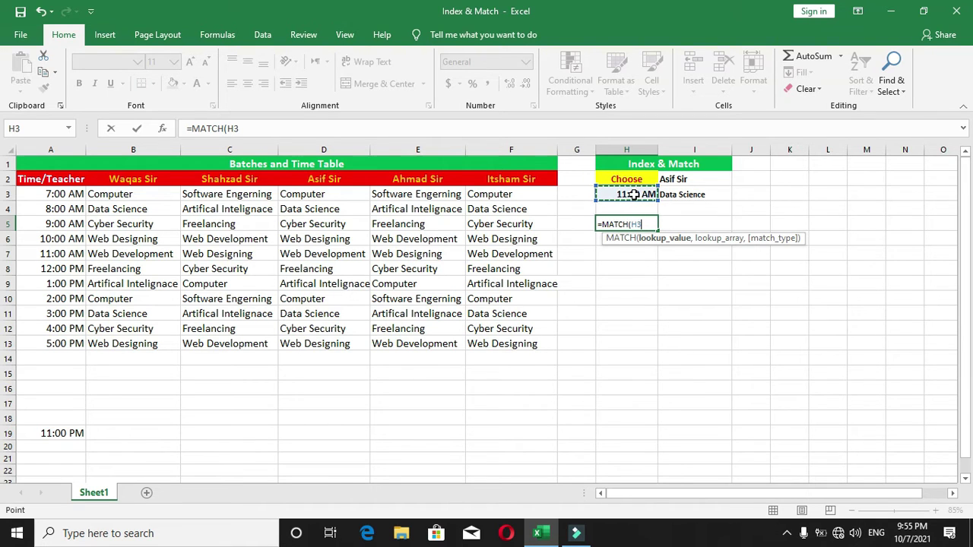
{"action": "type", "text": ","}
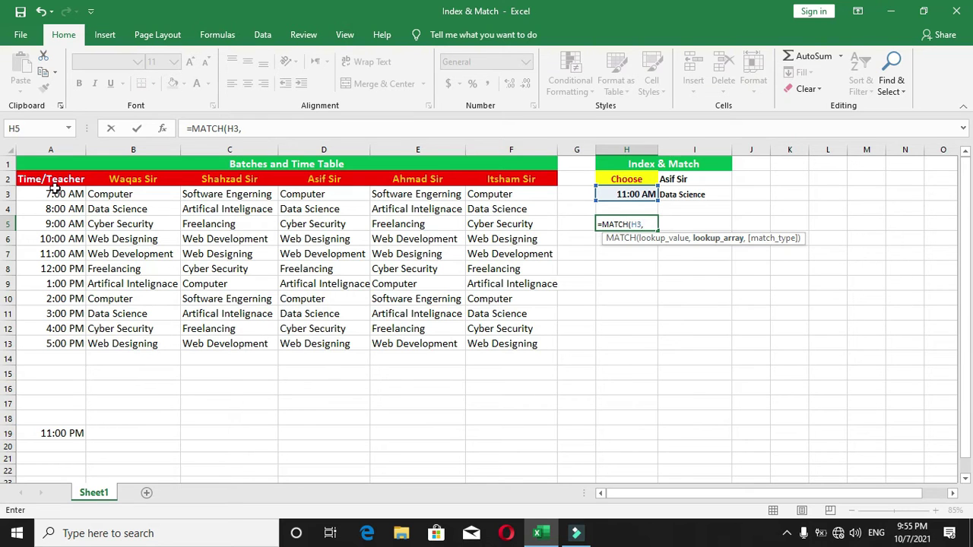
{"action": "left_click_drag", "start_coordinate": [51, 191], "coordinate": [49, 344]}
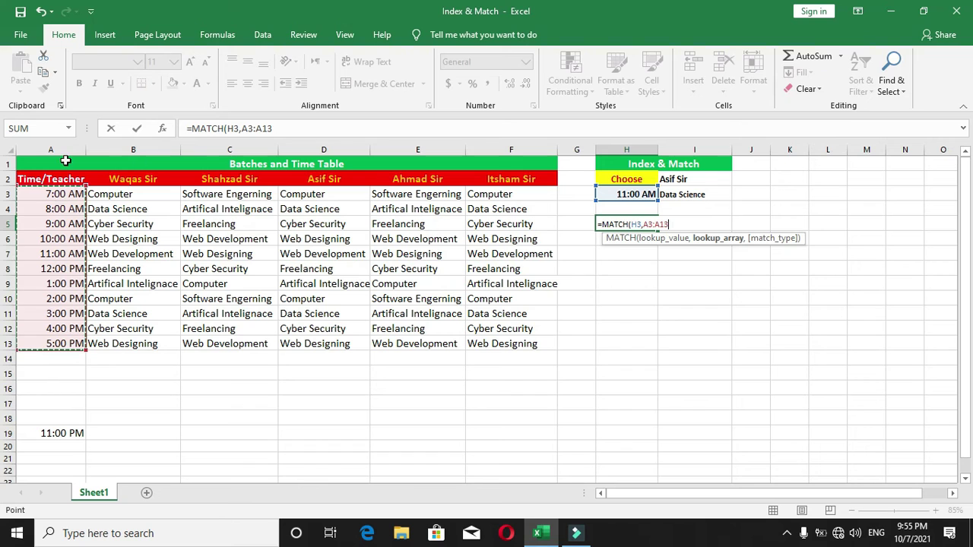
{"action": "left_click_drag", "start_coordinate": [45, 178], "coordinate": [30, 346]}
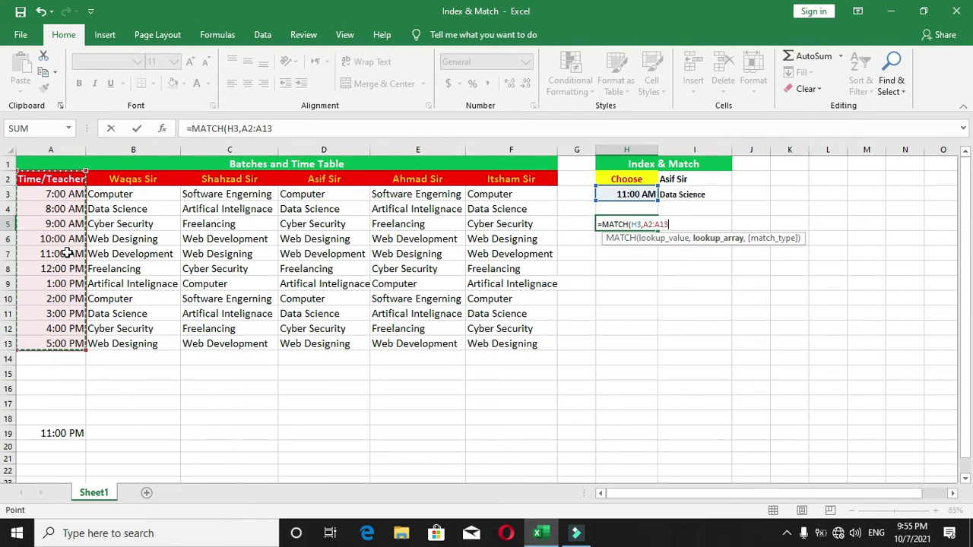
{"action": "type", "text": "."}
{"action": "type", "text": ",0"}
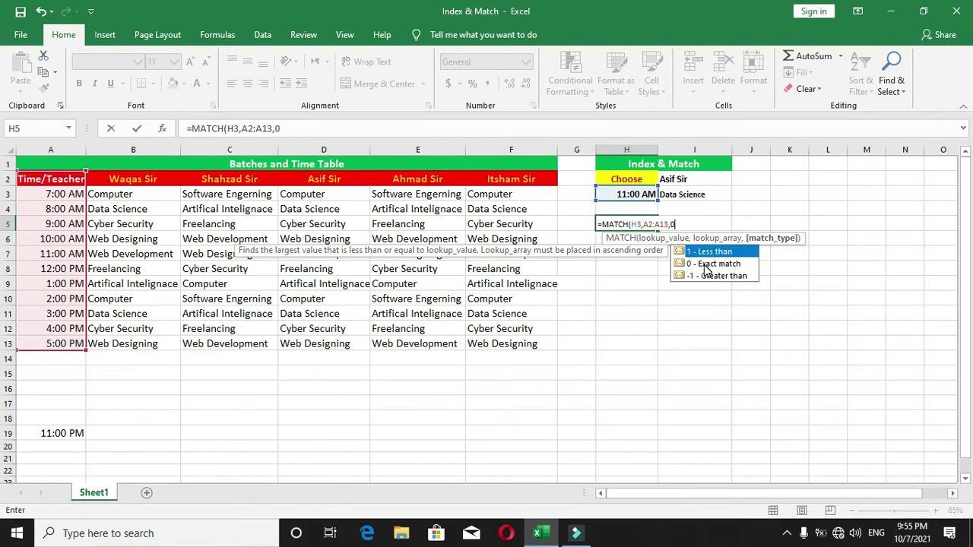
{"action": "key", "text": "Escape"}
{"action": "type", "text": ")"}
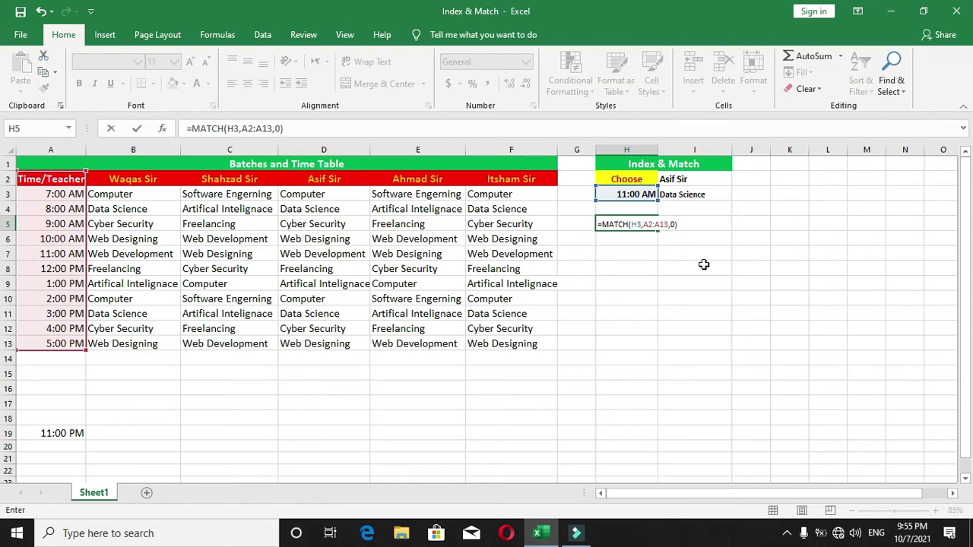
{"action": "key", "text": "Return"}
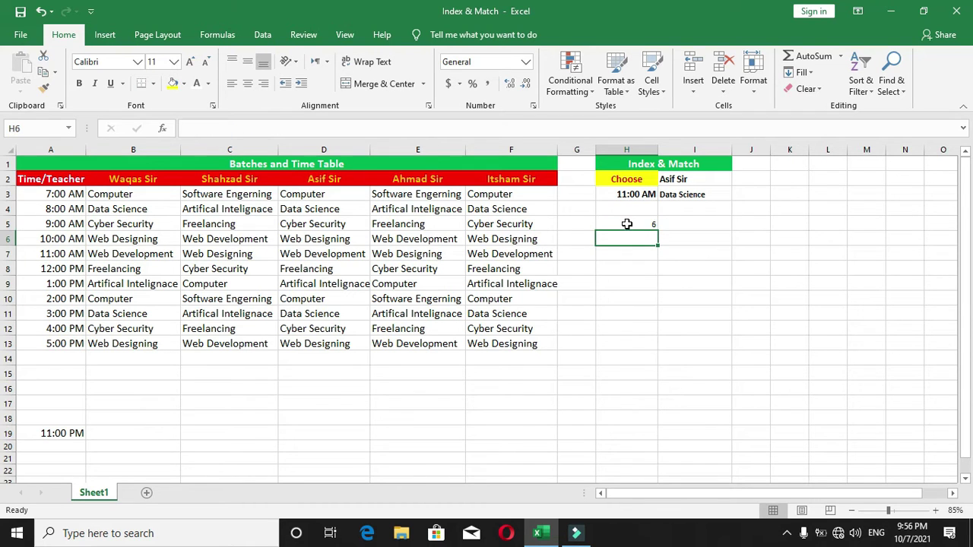
{"action": "left_click", "coordinate": [628, 226]}
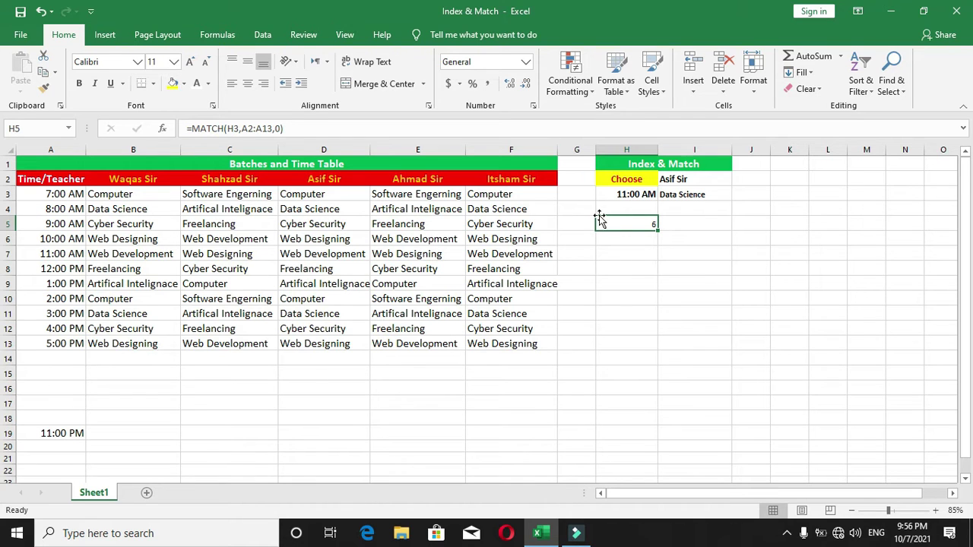
{"action": "left_click", "coordinate": [628, 240]}
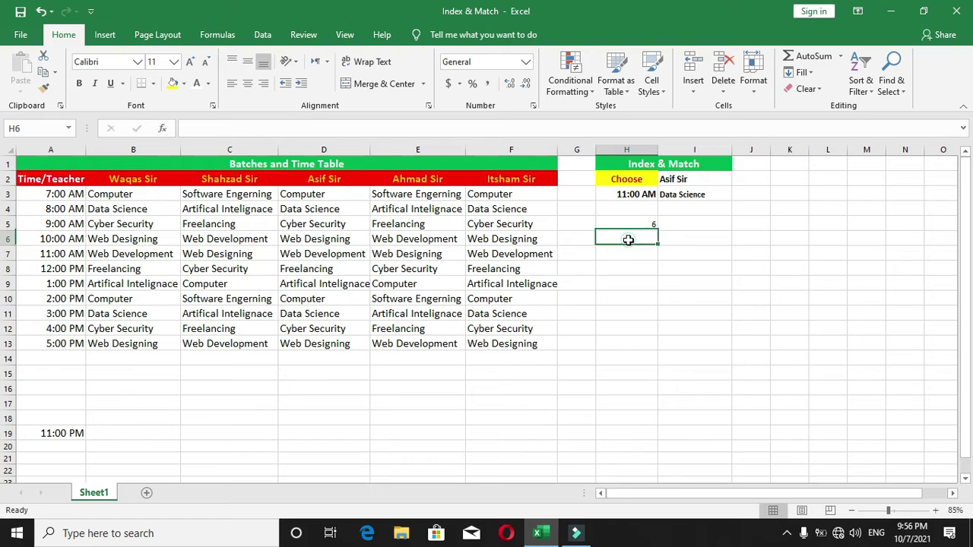
- Enter =MATCH(I2,A2:F2,0) in H6 to find the teacher's column position
{"action": "double_click", "coordinate": [628, 240]}
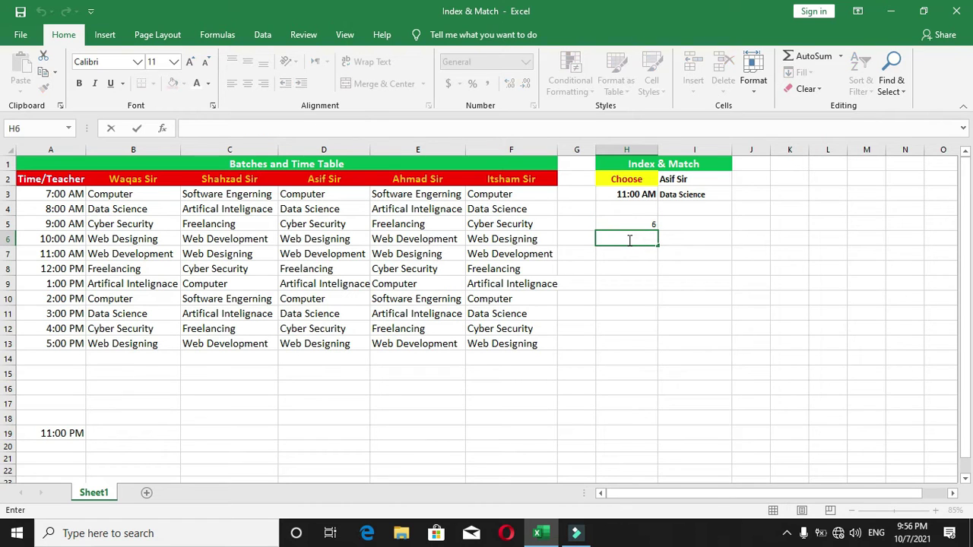
{"action": "type", "text": "="}
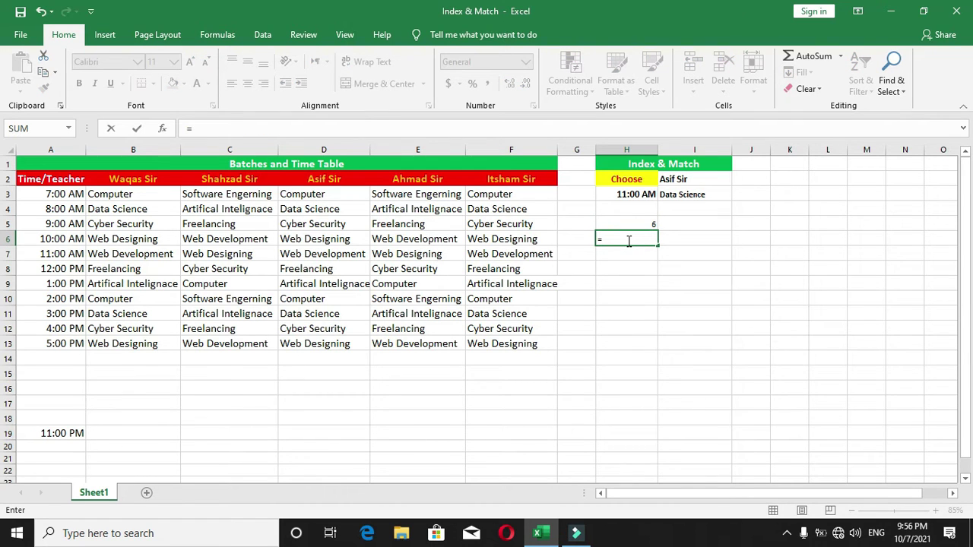
{"action": "type", "text": "M"}
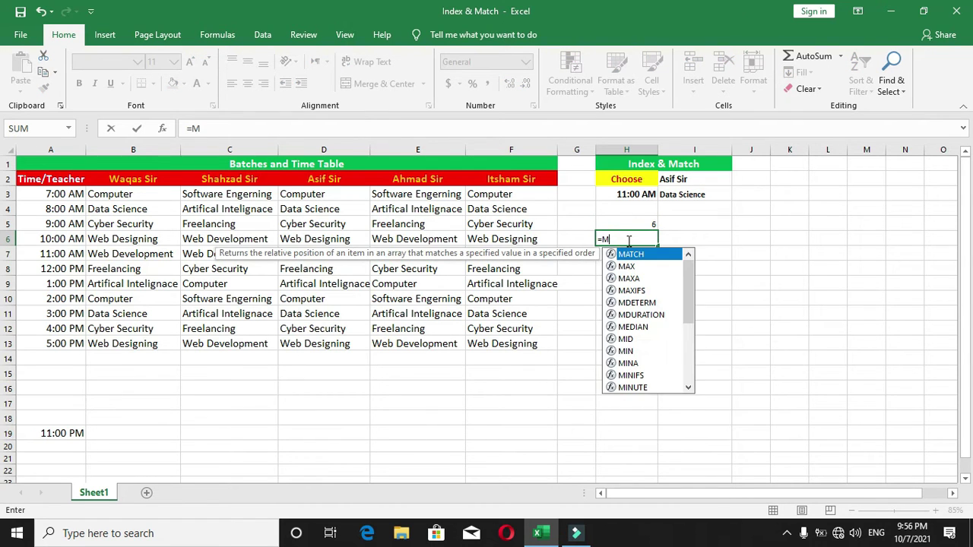
{"action": "key", "text": "Tab"}
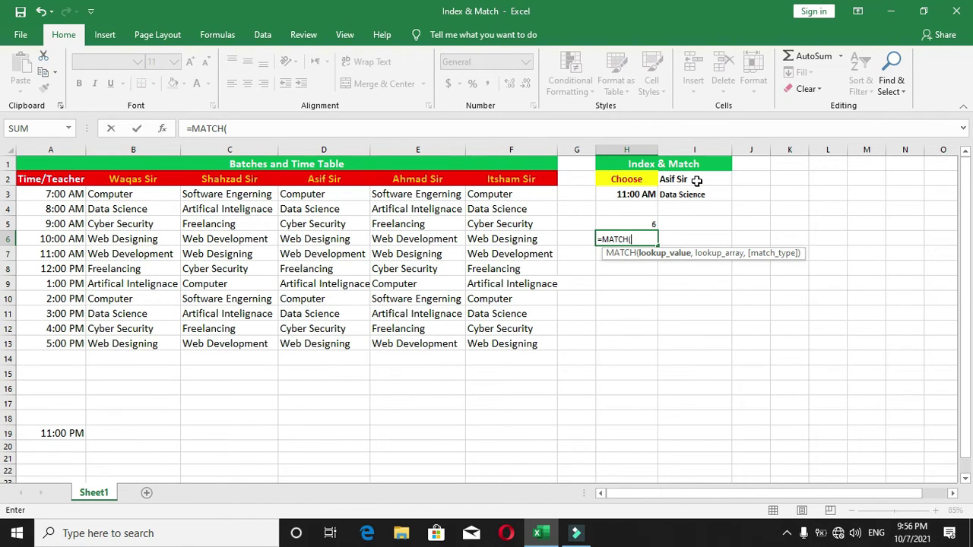
{"action": "left_click", "coordinate": [696, 181]}
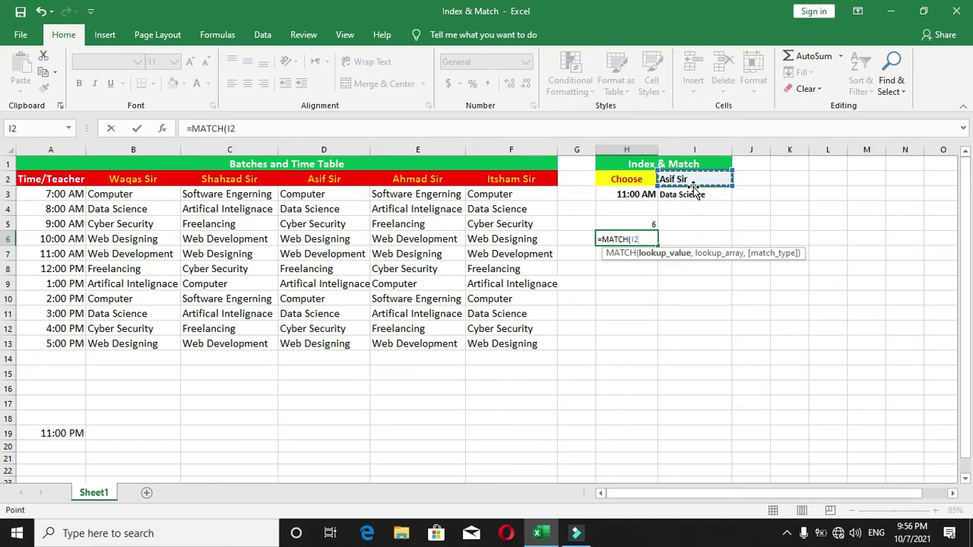
{"action": "type", "text": ","}
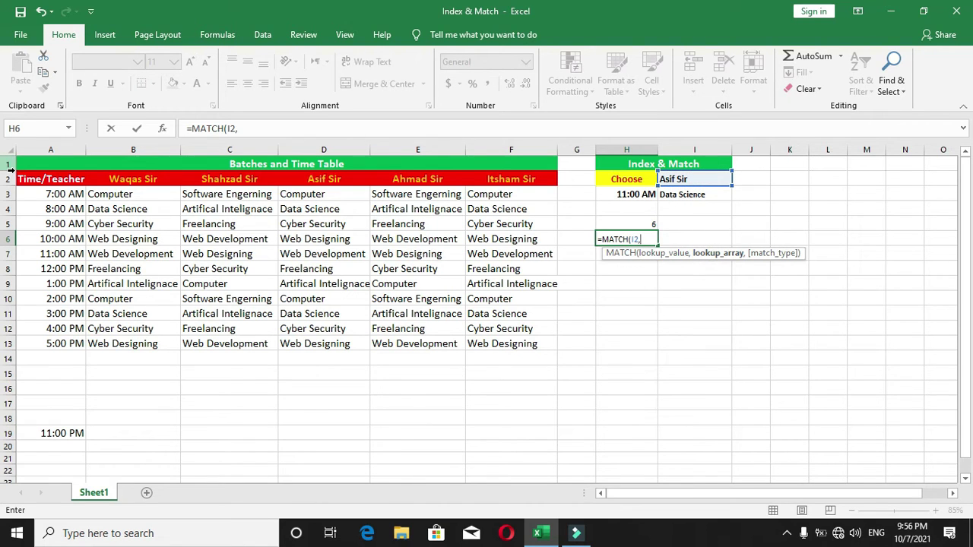
{"action": "left_click_drag", "start_coordinate": [26, 178], "coordinate": [526, 179]}
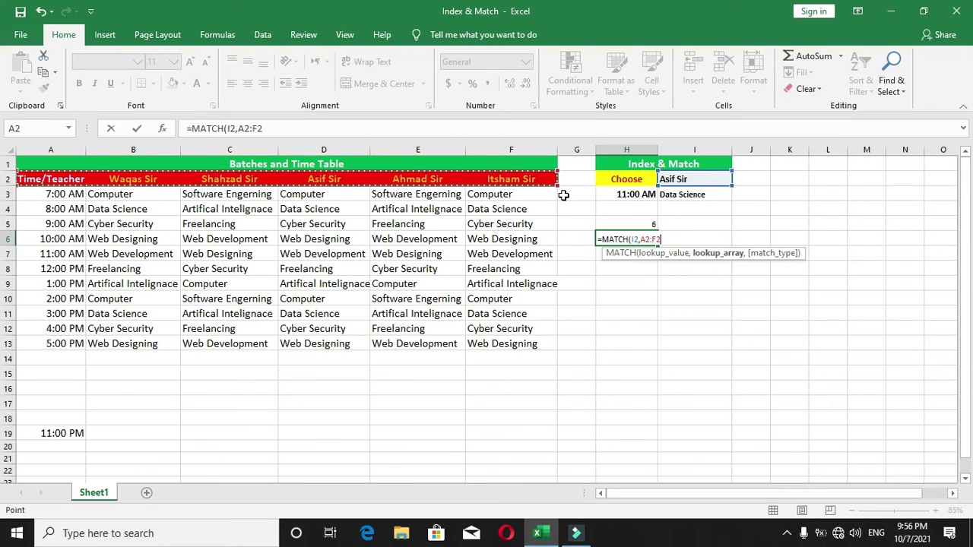
{"action": "type", "text": ",0"}
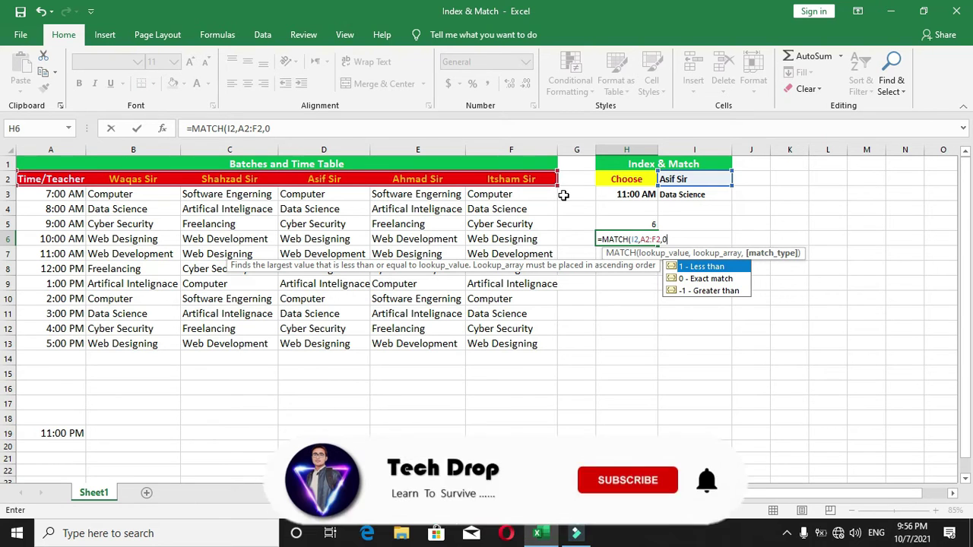
{"action": "type", "text": ")"}
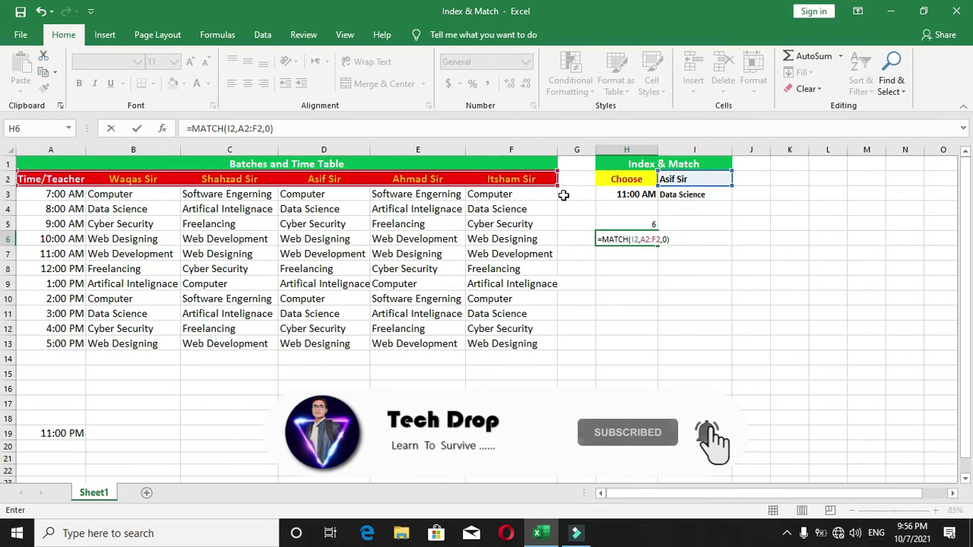
{"action": "key", "text": "Return"}
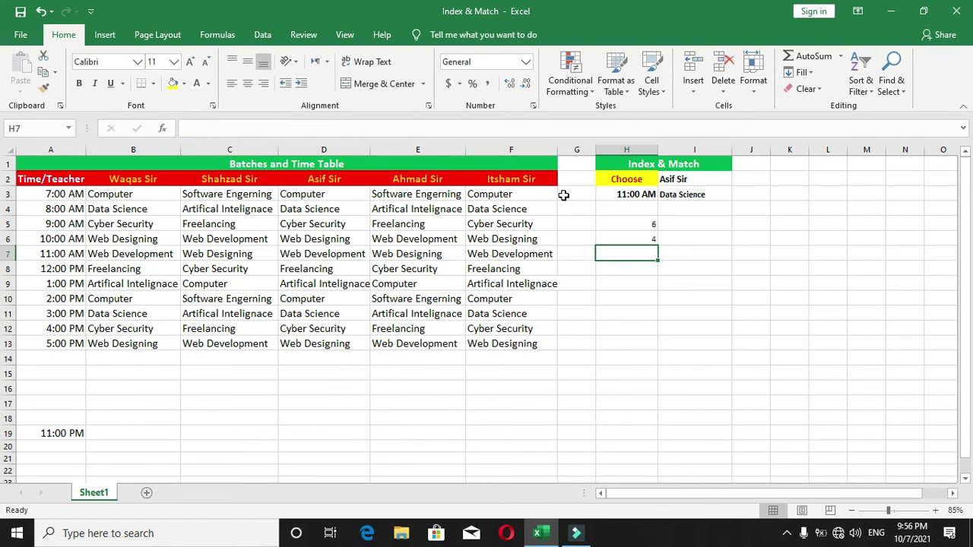
- Count along the header row to Asif Sir's column D, showing why H6 returns 4
{"action": "left_click", "coordinate": [622, 238]}
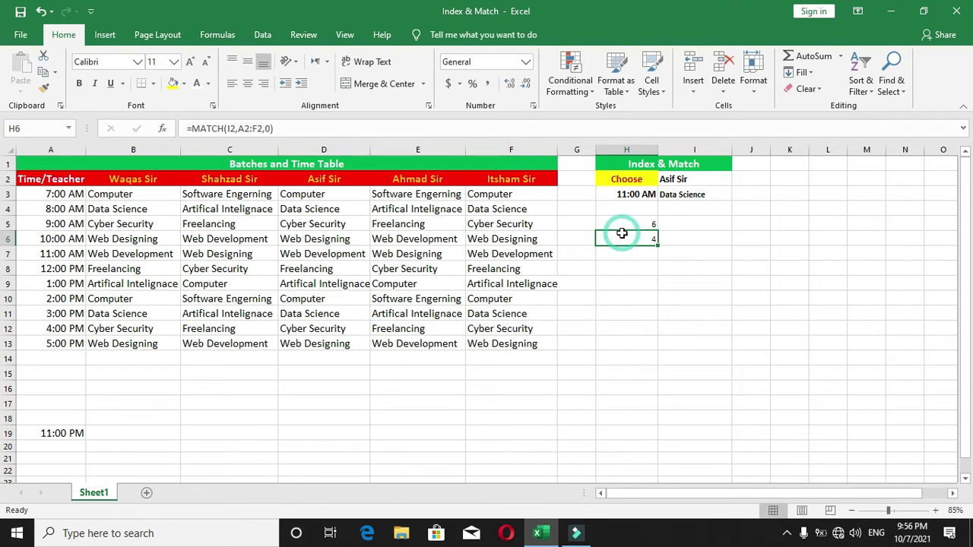
{"action": "left_click", "coordinate": [634, 237]}
{"action": "left_click", "coordinate": [53, 179]}
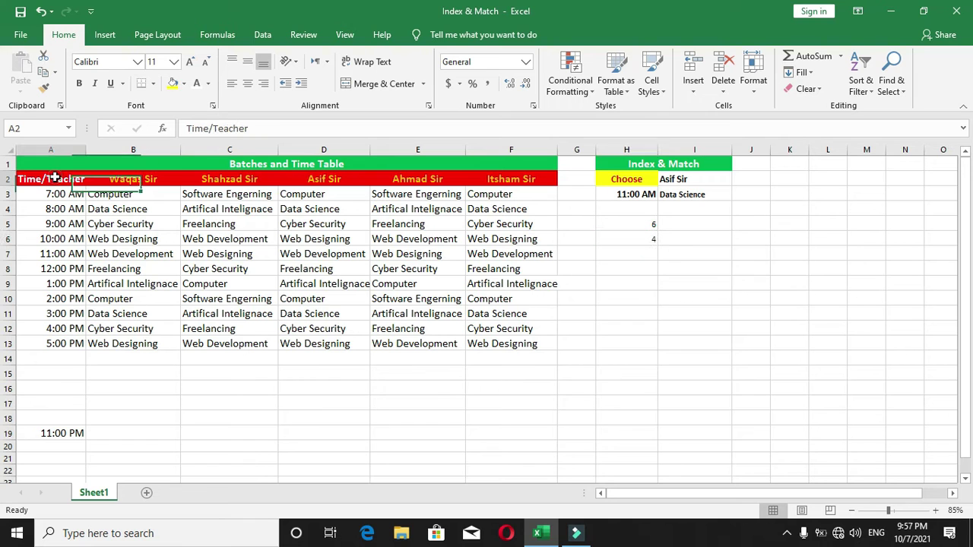
{"action": "left_click", "coordinate": [99, 183]}
{"action": "left_click", "coordinate": [231, 180]}
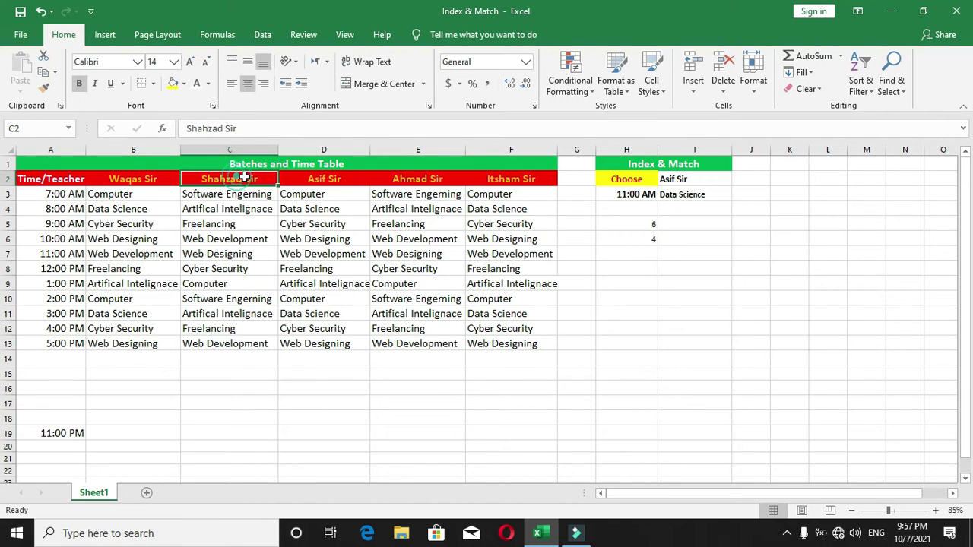
{"action": "left_click", "coordinate": [331, 188]}
{"action": "left_click_drag", "start_coordinate": [315, 180], "coordinate": [309, 314]}
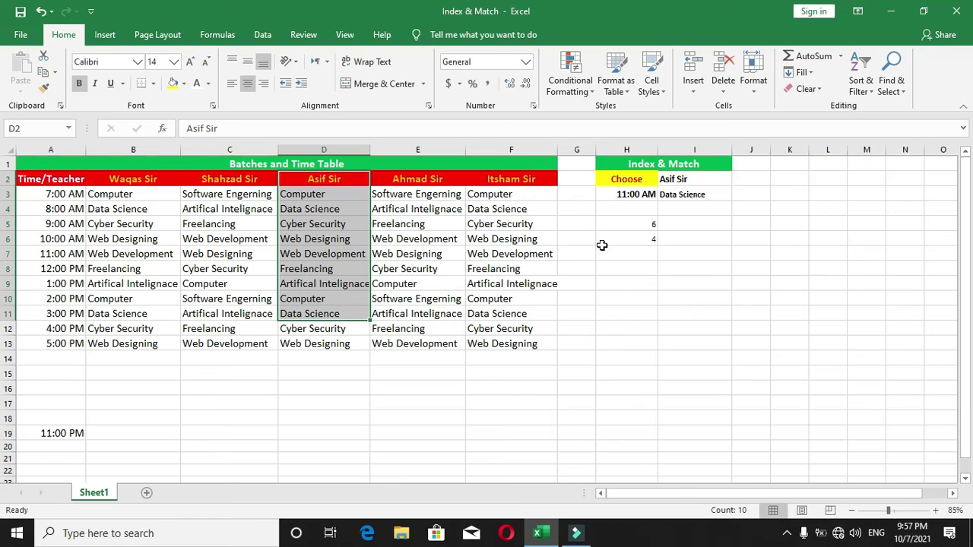
{"action": "left_click", "coordinate": [652, 238]}
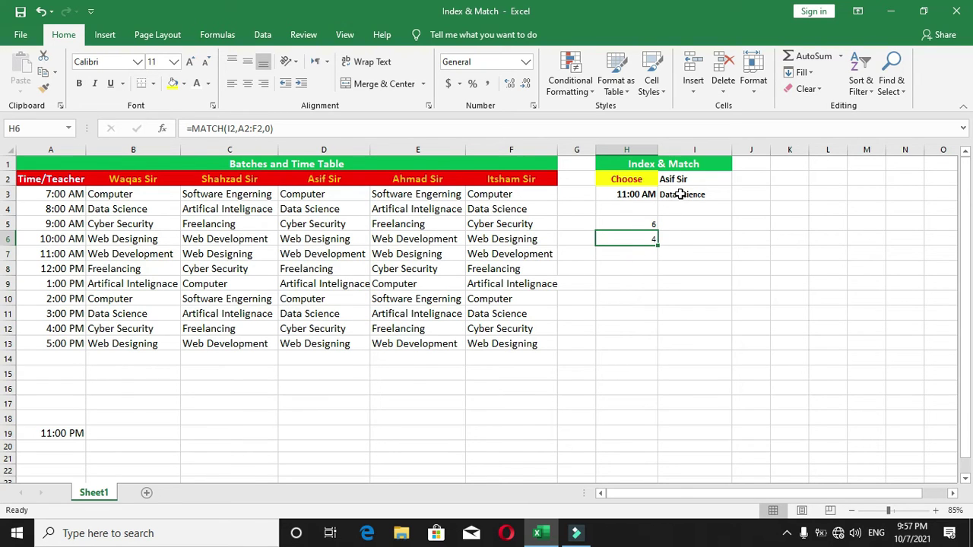
- Change I3 to =INDEX(A2:F13,H5,H6), replacing the fixed row 3 and column 2
{"action": "double_click", "coordinate": [681, 194]}
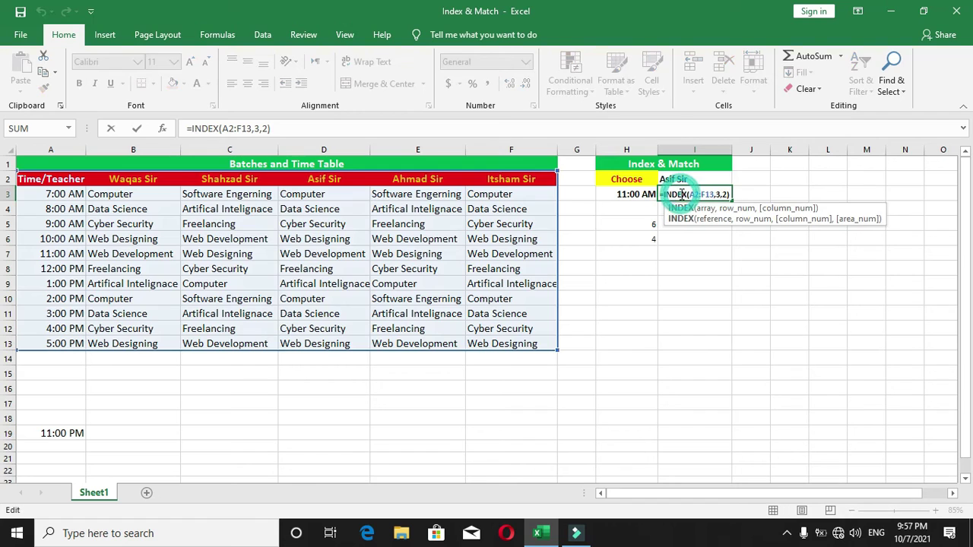
{"action": "left_click", "coordinate": [720, 197]}
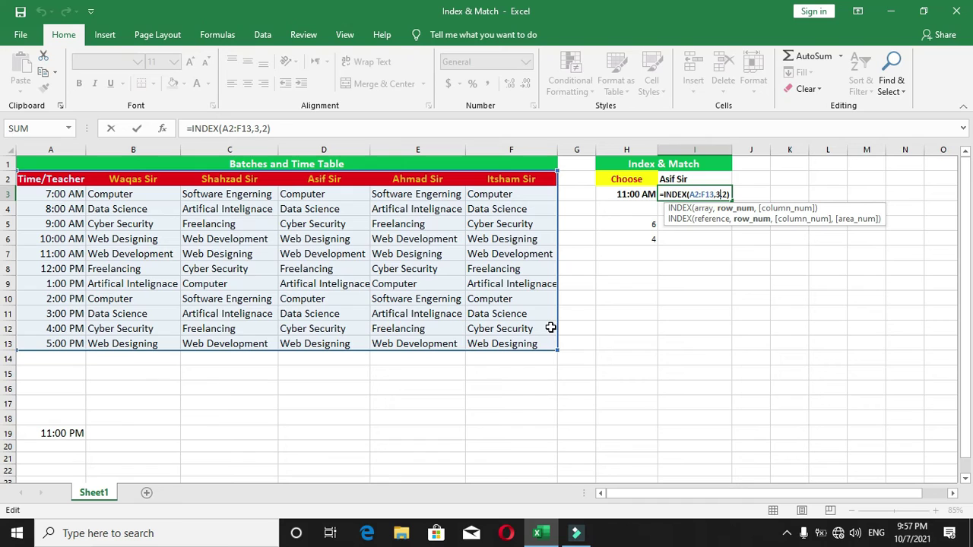
{"action": "key", "text": "BackSpace"}
{"action": "left_click", "coordinate": [619, 225]}
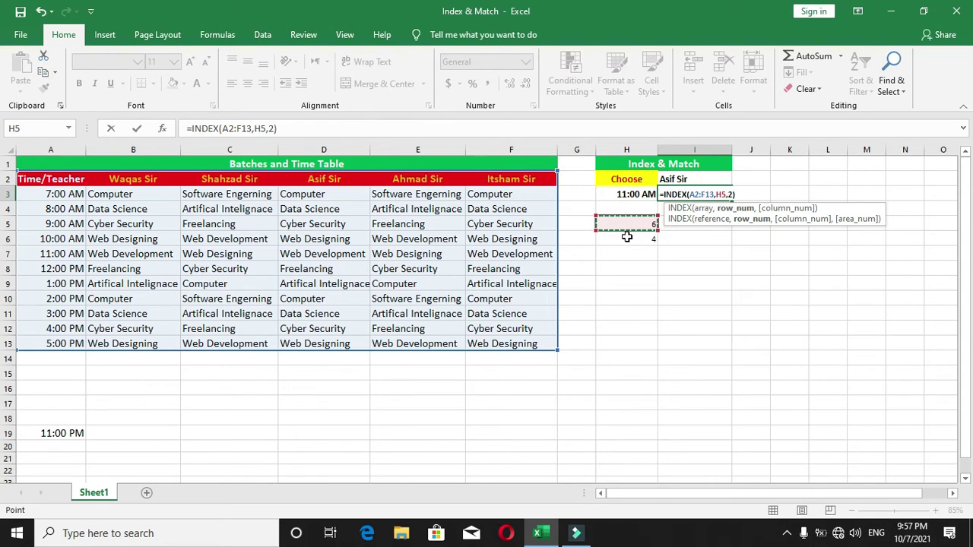
{"action": "key", "text": "Right"}
{"action": "key", "text": "Right"}
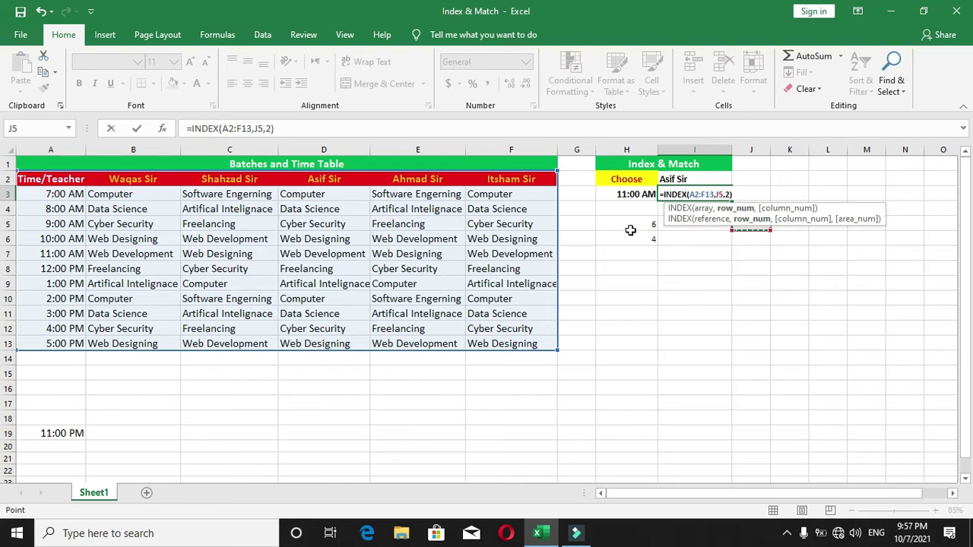
{"action": "left_click", "coordinate": [631, 224]}
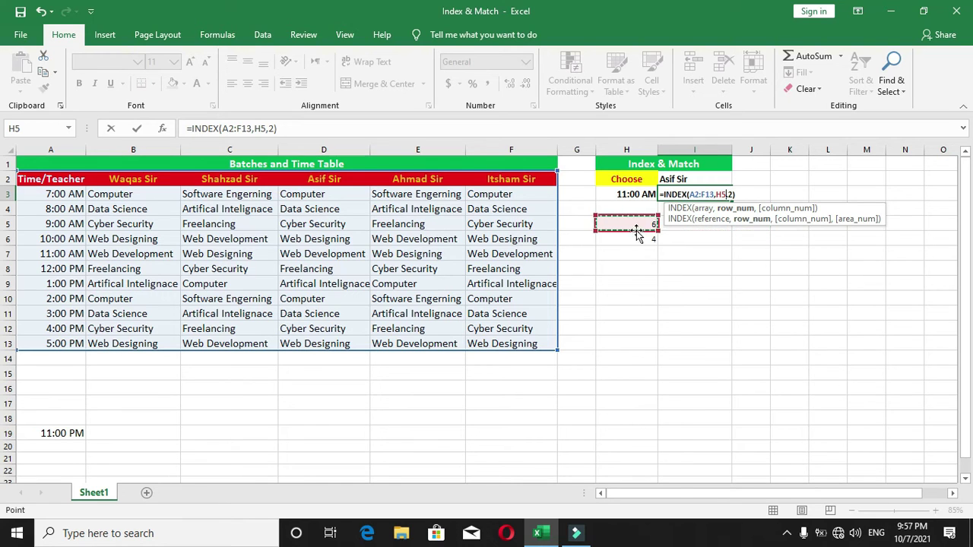
{"action": "left_click", "coordinate": [732, 195]}
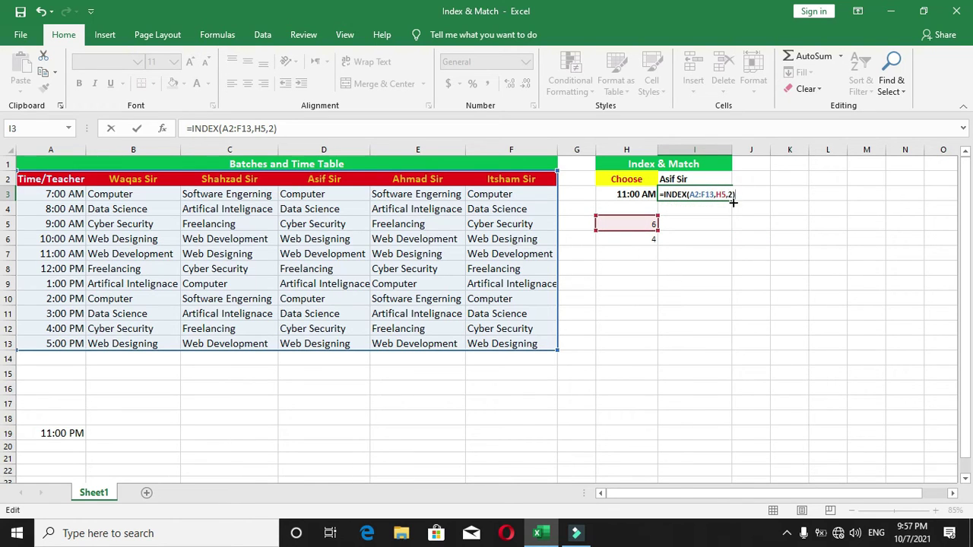
{"action": "key", "text": "Left"}
{"action": "key", "text": "BackSpace"}
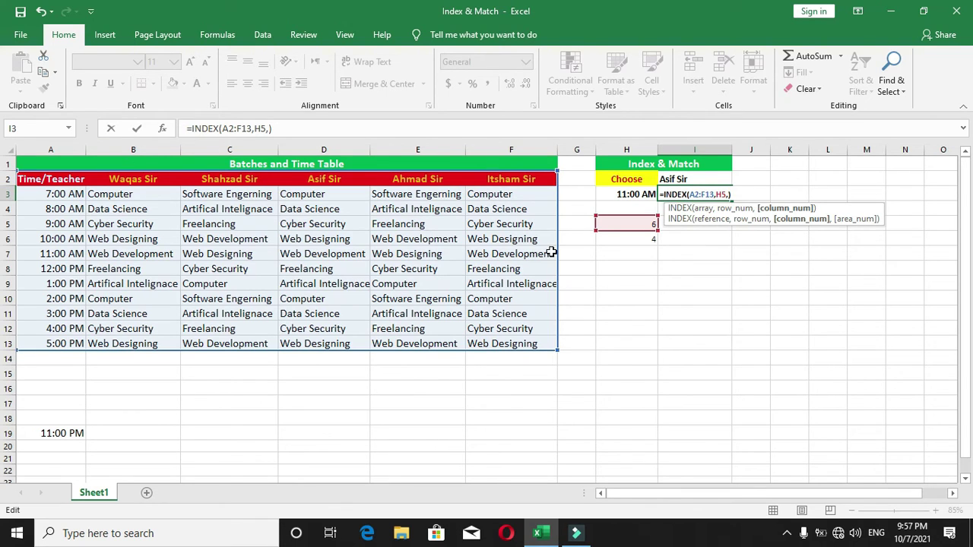
{"action": "left_click", "coordinate": [636, 239]}
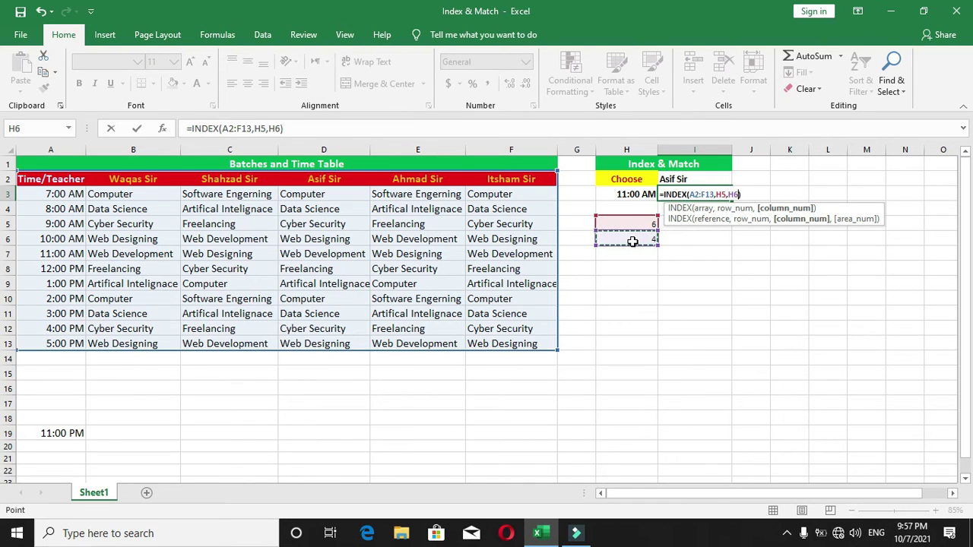
{"action": "key", "text": "Return"}
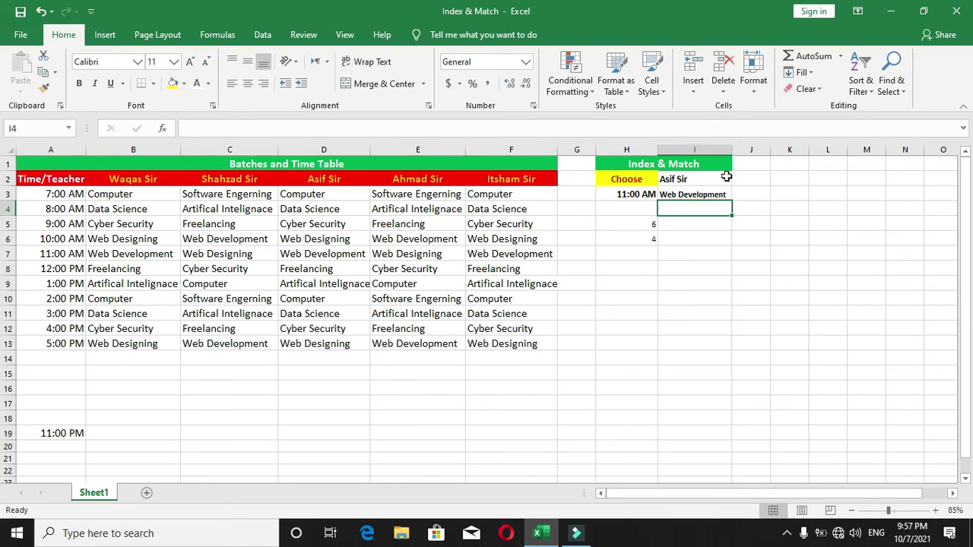
- Choose Waqas Sir as the teacher in the I2 dropdown
{"action": "left_click", "coordinate": [718, 179]}
{"action": "left_click", "coordinate": [738, 179]}
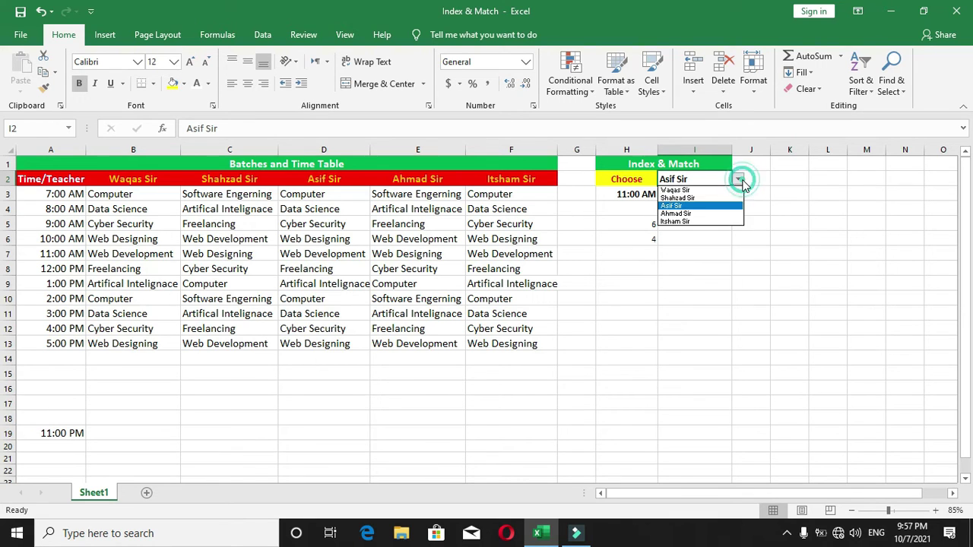
{"action": "left_click", "coordinate": [703, 207]}
{"action": "left_click", "coordinate": [738, 178]}
{"action": "left_click", "coordinate": [683, 186]}
{"action": "left_click", "coordinate": [737, 180]}
{"action": "left_click", "coordinate": [698, 190]}
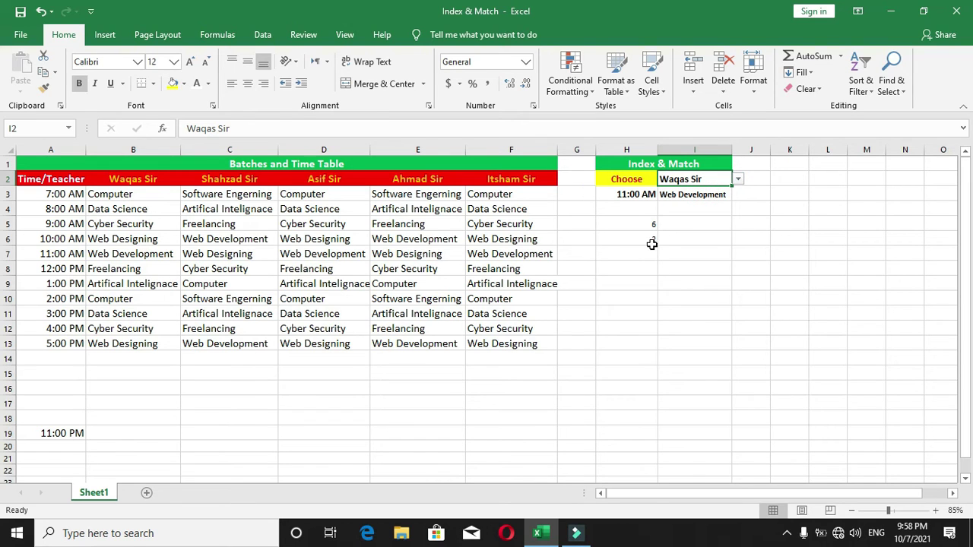
- Set the time in the H3 dropdown to 10:00 AM
{"action": "left_click", "coordinate": [644, 197]}
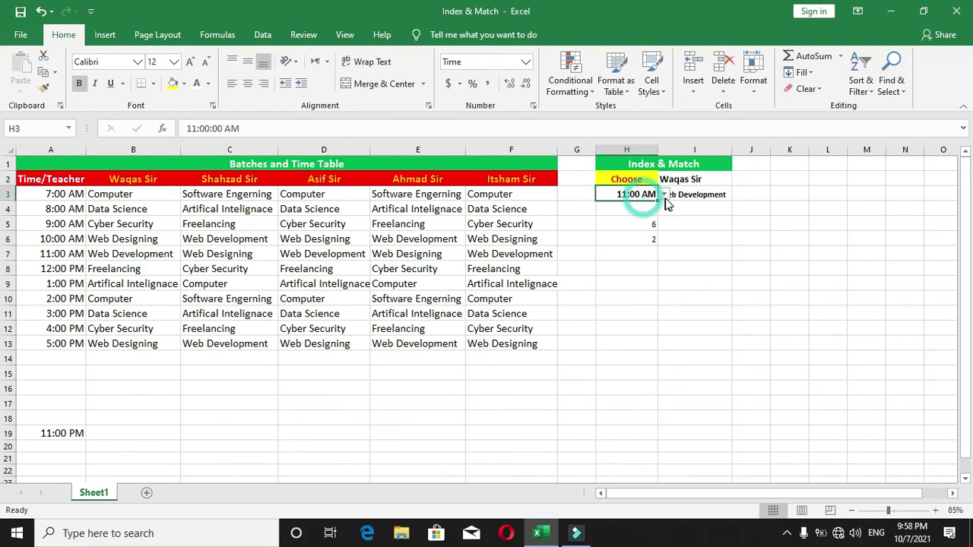
{"action": "left_click", "coordinate": [664, 195]}
{"action": "left_click", "coordinate": [631, 205]}
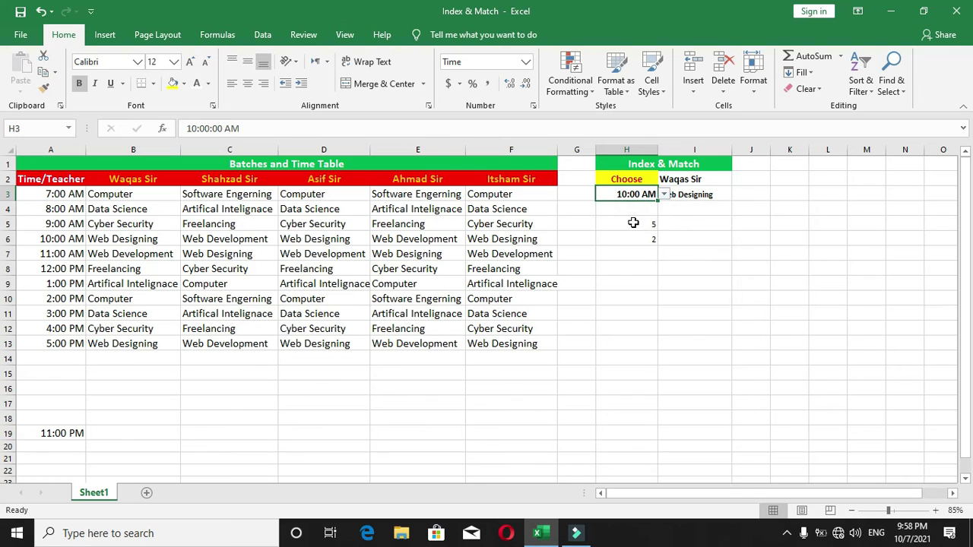
{"action": "left_click", "coordinate": [695, 204]}
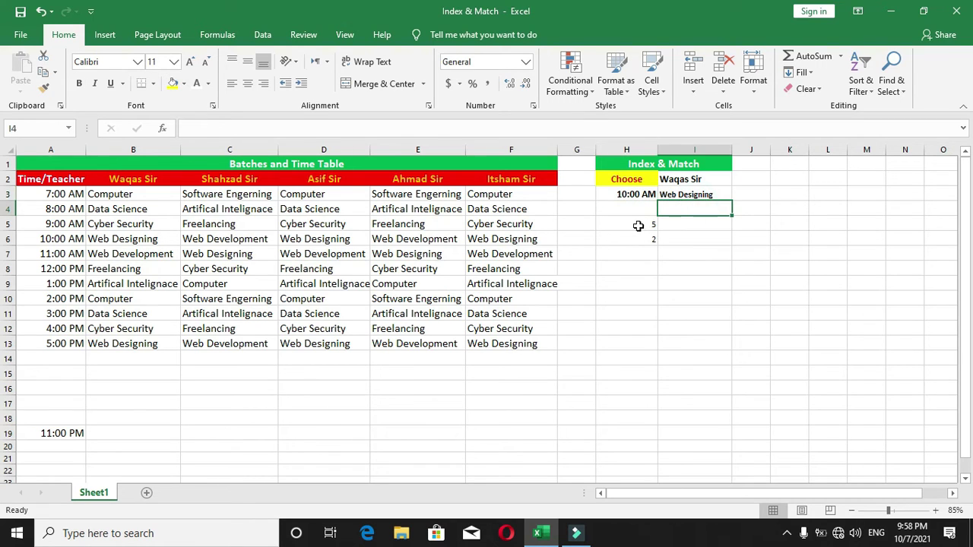
- Check the helper values in H5:H6 and the I3 lookup formula, which returns Web Designing
{"action": "left_click_drag", "start_coordinate": [639, 226], "coordinate": [630, 239]}
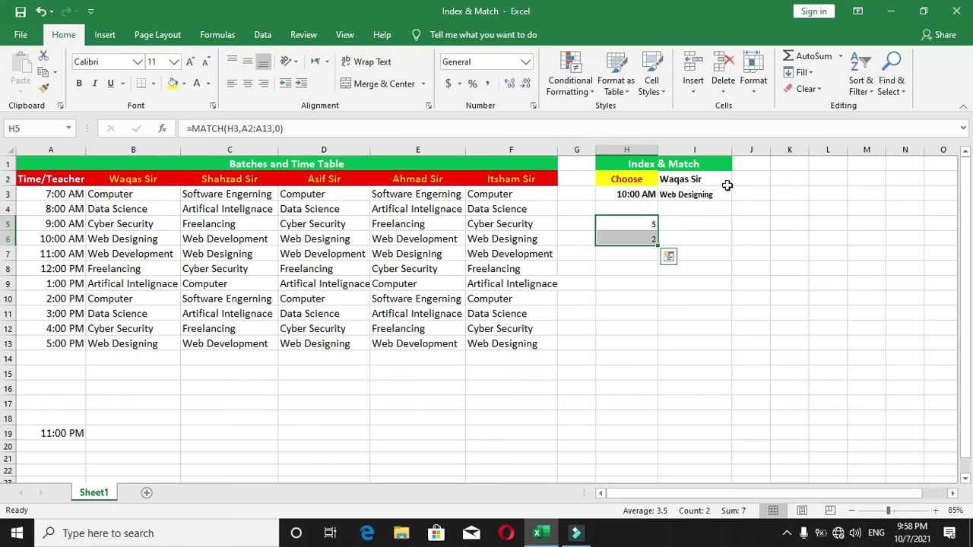
{"action": "left_click", "coordinate": [721, 181]}
{"action": "left_click", "coordinate": [737, 181]}
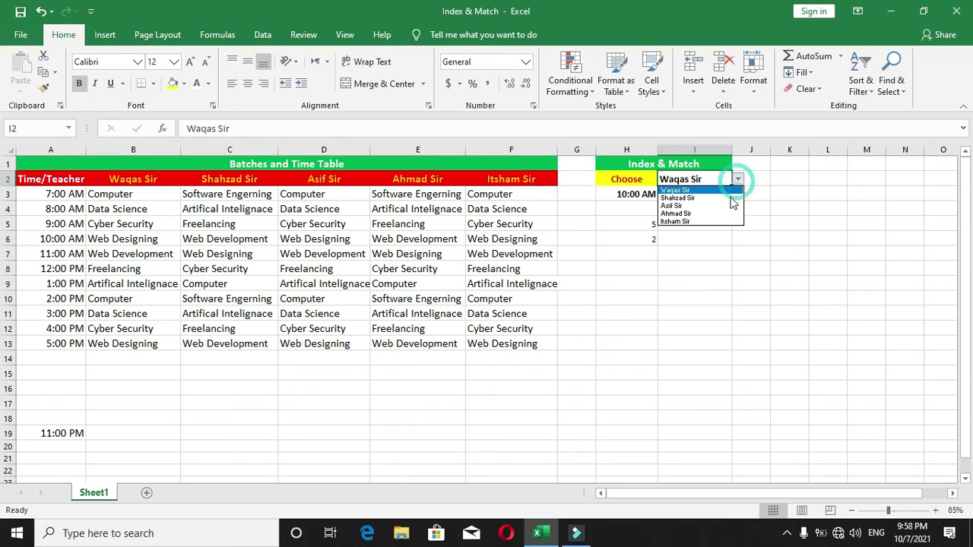
{"action": "key", "text": "Escape"}
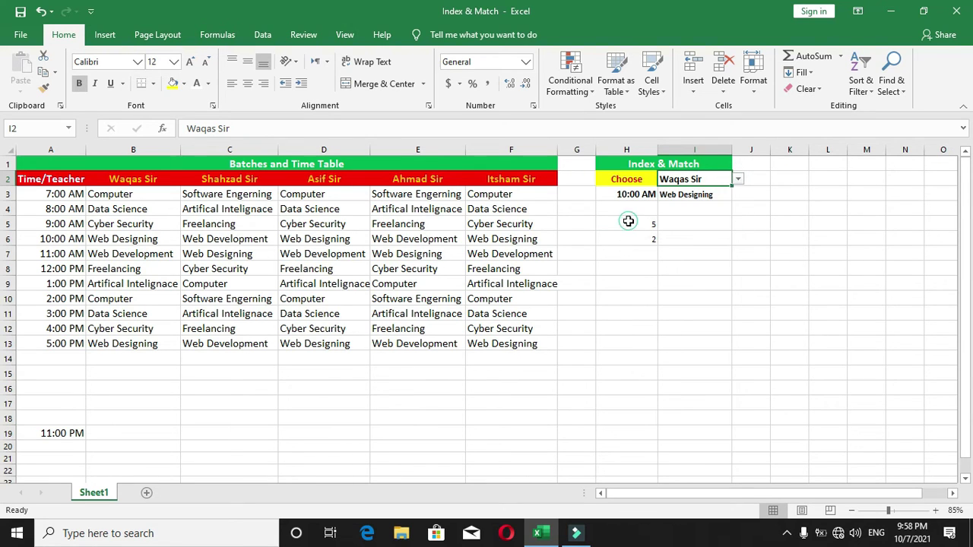
{"action": "left_click", "coordinate": [692, 198]}
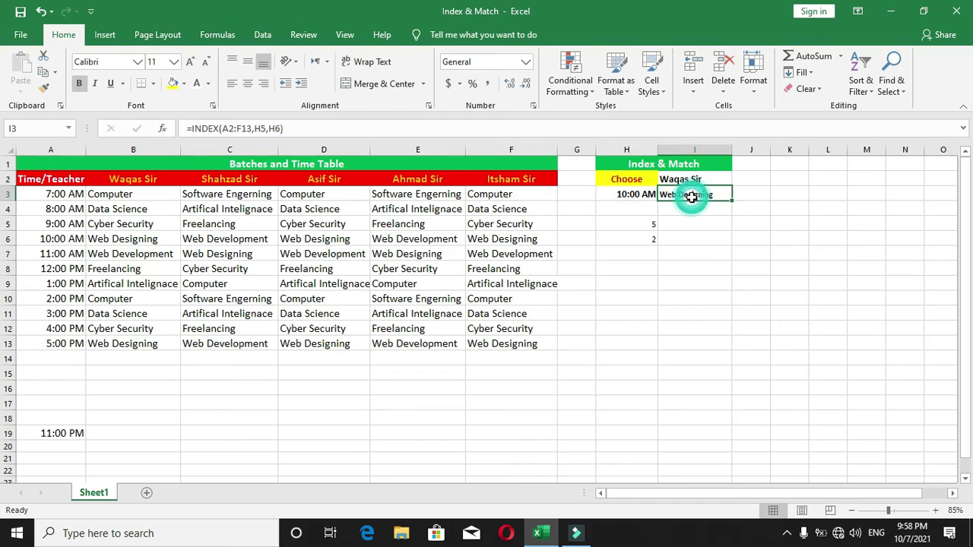
- Replace H5 in I3's INDEX formula with MATCH(H3,A2:A13,0) as the row argument
{"action": "double_click", "coordinate": [692, 195]}
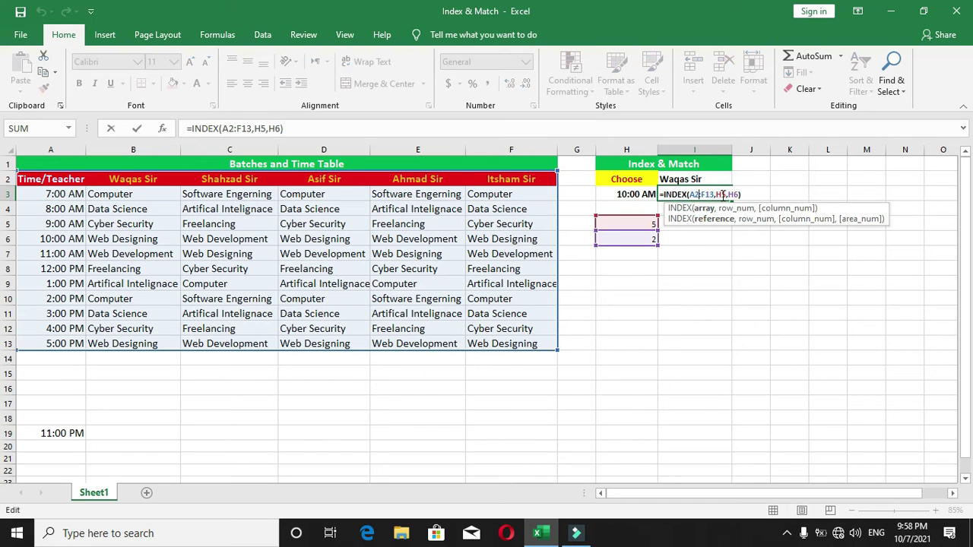
{"action": "left_click", "coordinate": [735, 208]}
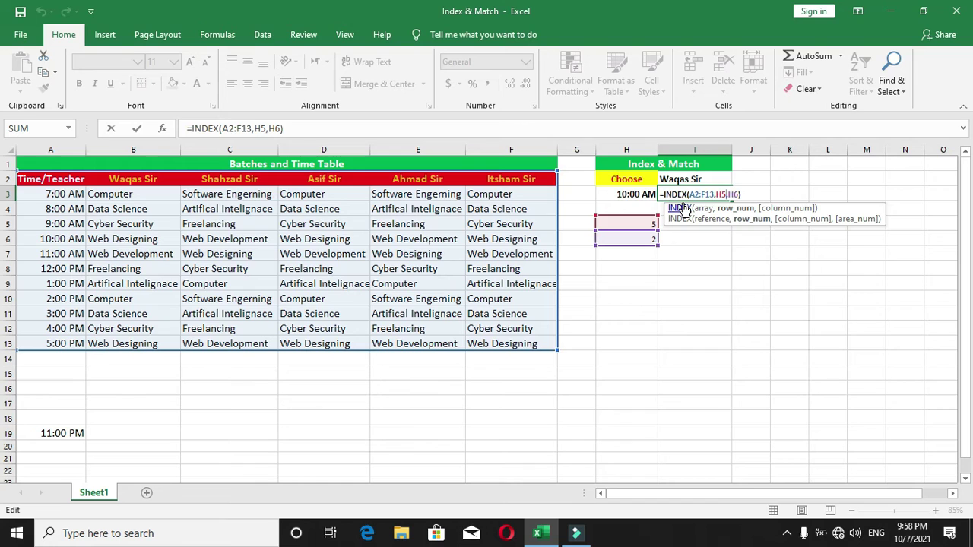
{"action": "key", "text": "BackSpace"}
{"action": "key", "text": "BackSpace"}
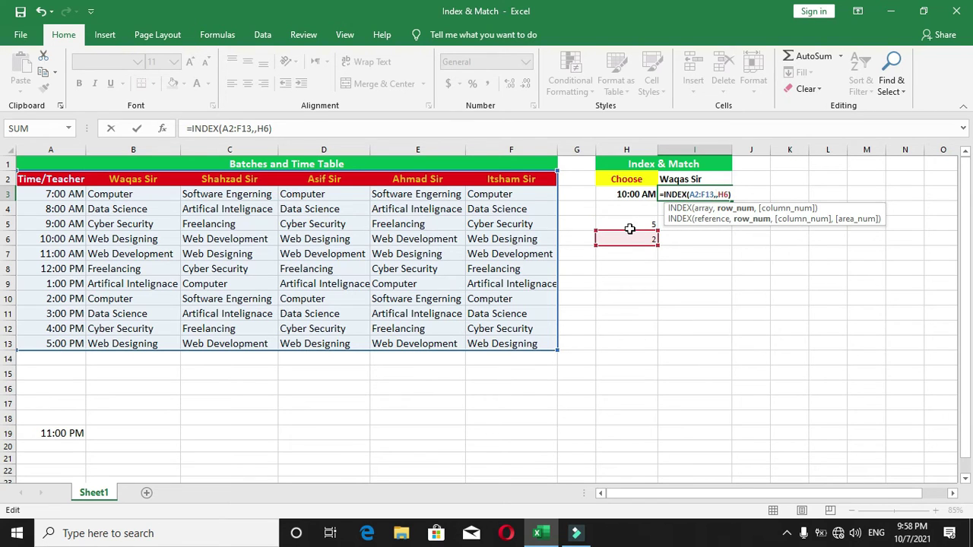
{"action": "type", "text": "M"}
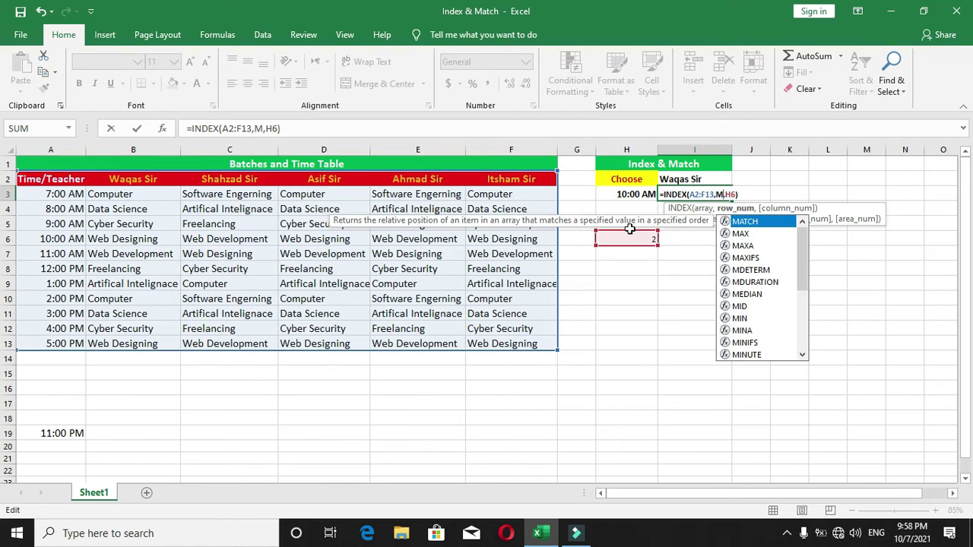
{"action": "key", "text": "Tab"}
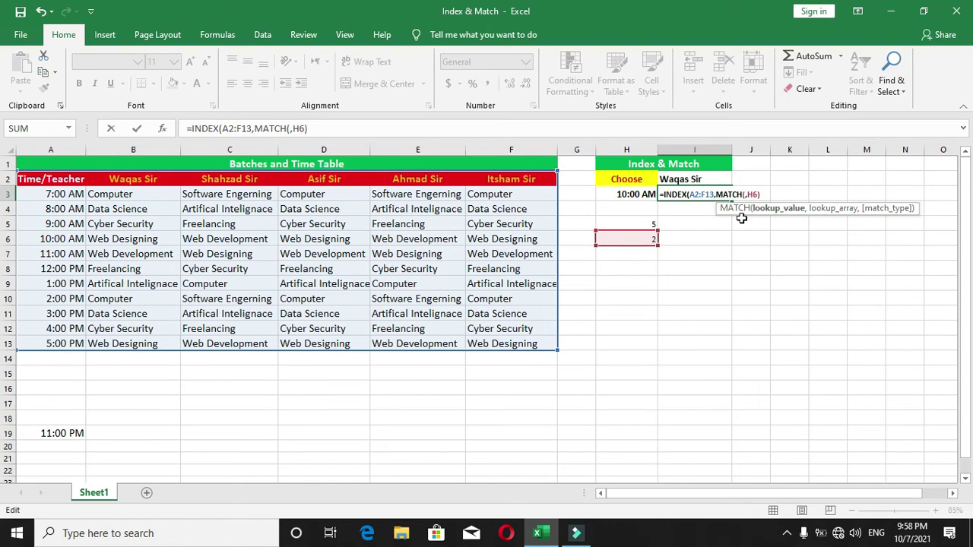
{"action": "left_click", "coordinate": [628, 193]}
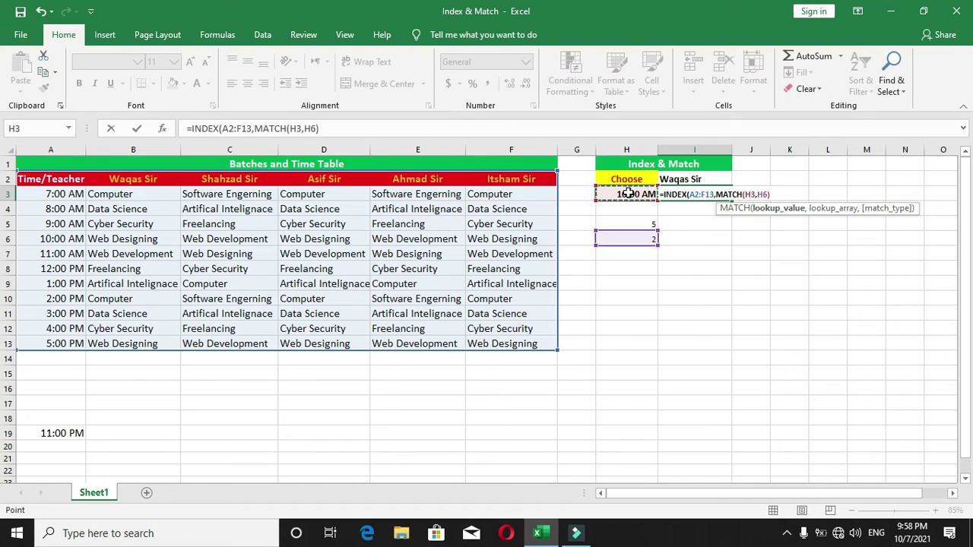
{"action": "type", "text": ","}
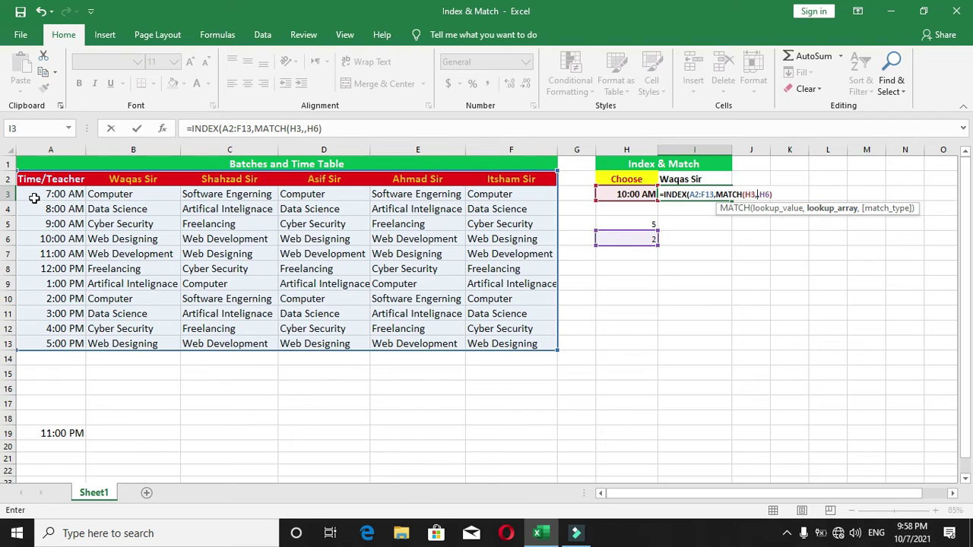
{"action": "left_click_drag", "start_coordinate": [39, 180], "coordinate": [39, 344]}
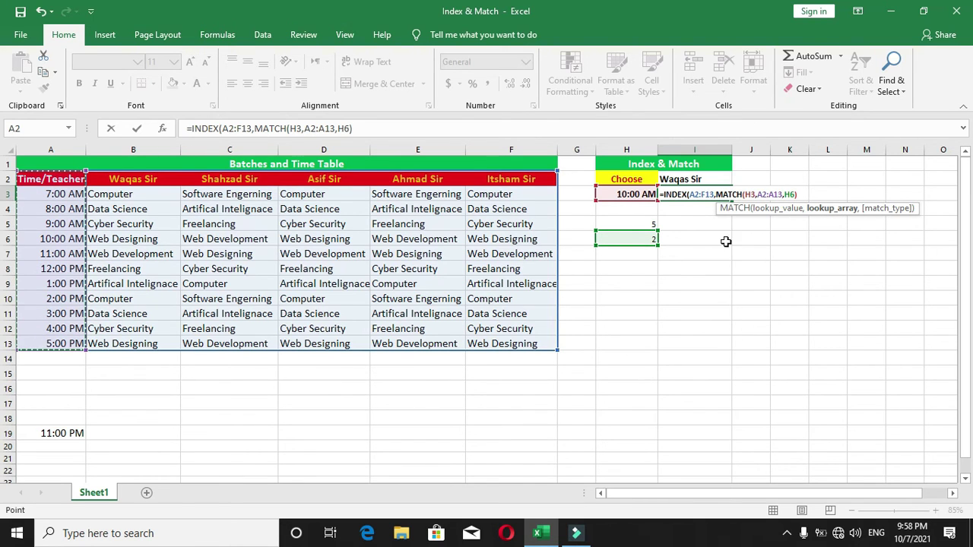
{"action": "type", "text": ","}
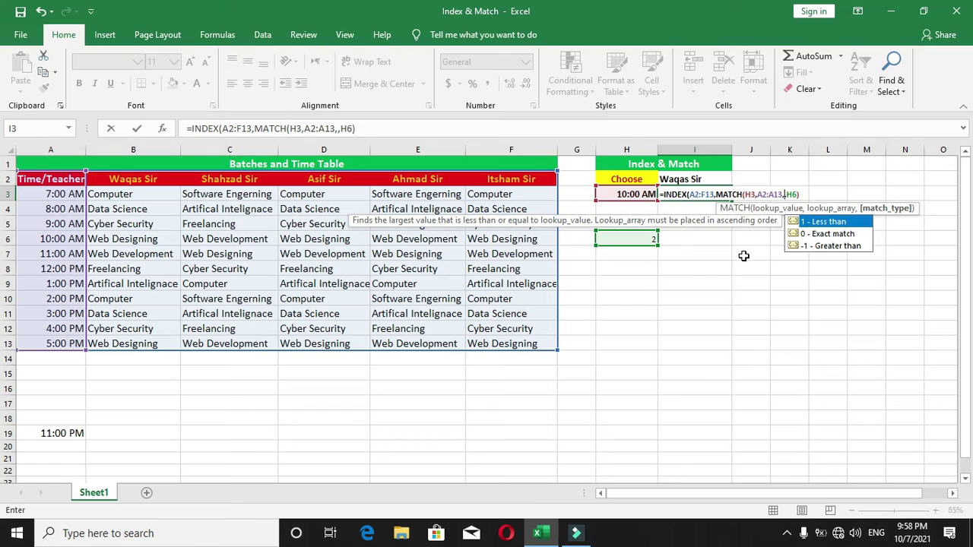
{"action": "type", "text": "0"}
{"action": "type", "text": ")"}
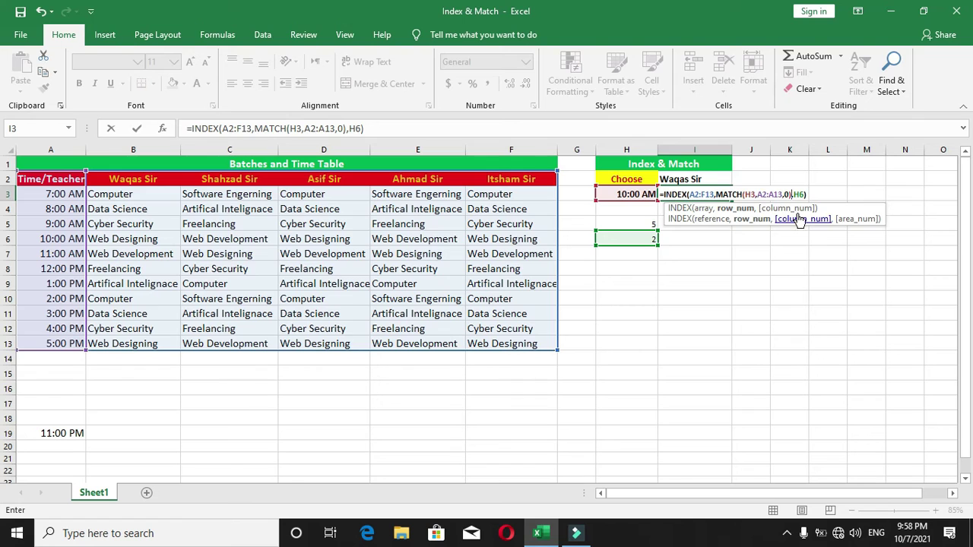
{"action": "key", "text": "Tab"}
- Replace H6 in I3 with MATCH(I2,A2:F2,0) and accept Excel's closing-parenthesis correction
{"action": "double_click", "coordinate": [696, 193]}
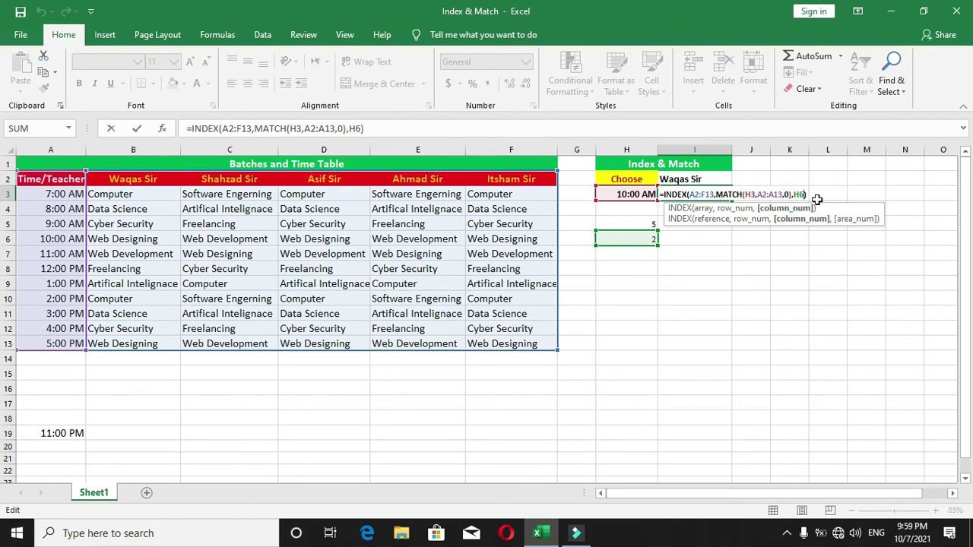
{"action": "key", "text": "BackSpace"}
{"action": "key", "text": "BackSpace"}
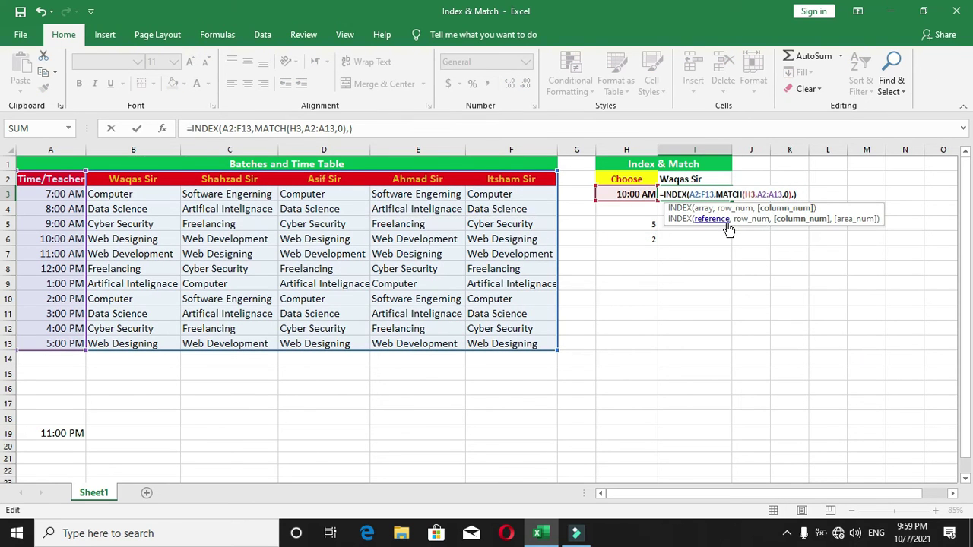
{"action": "type", "text": "M"}
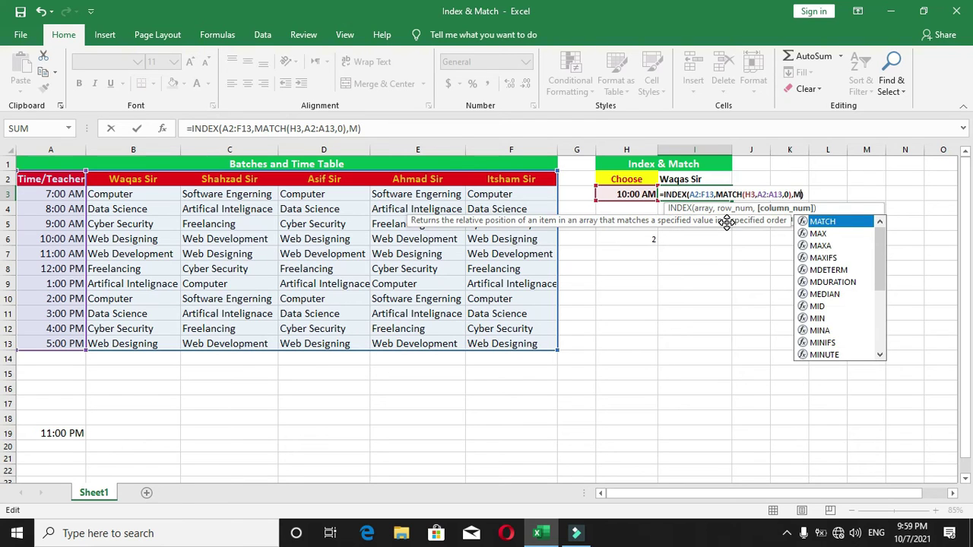
{"action": "key", "text": "Tab"}
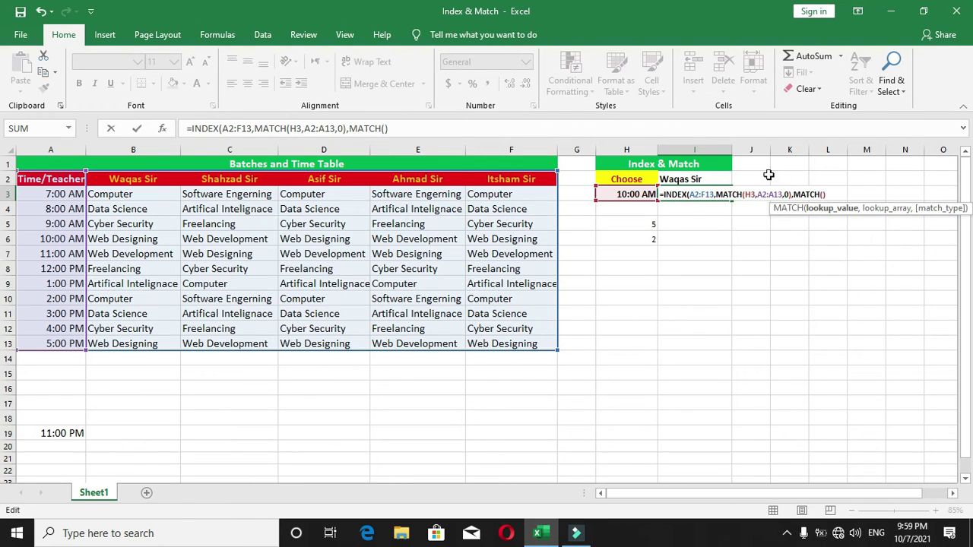
{"action": "left_click", "coordinate": [689, 180]}
{"action": "type", "text": ","}
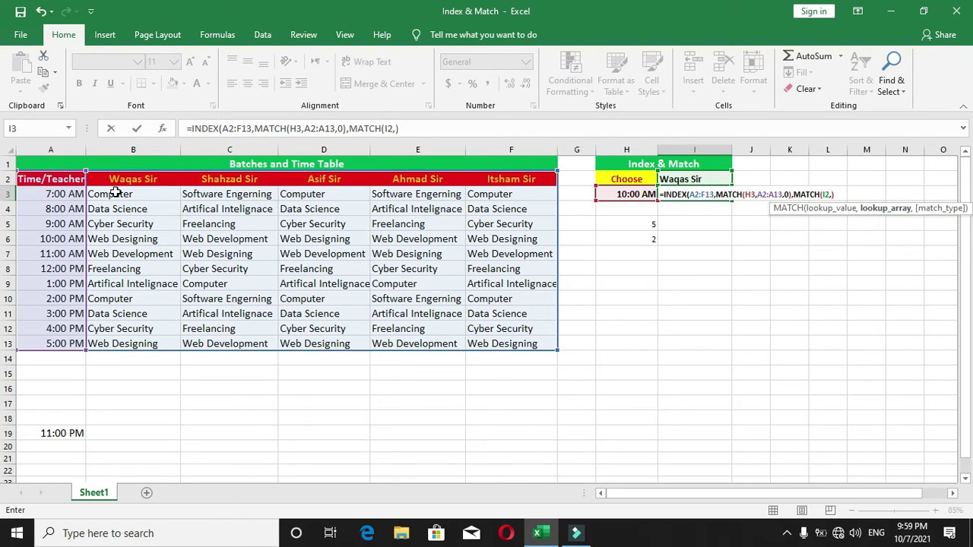
{"action": "left_click_drag", "start_coordinate": [51, 180], "coordinate": [519, 184]}
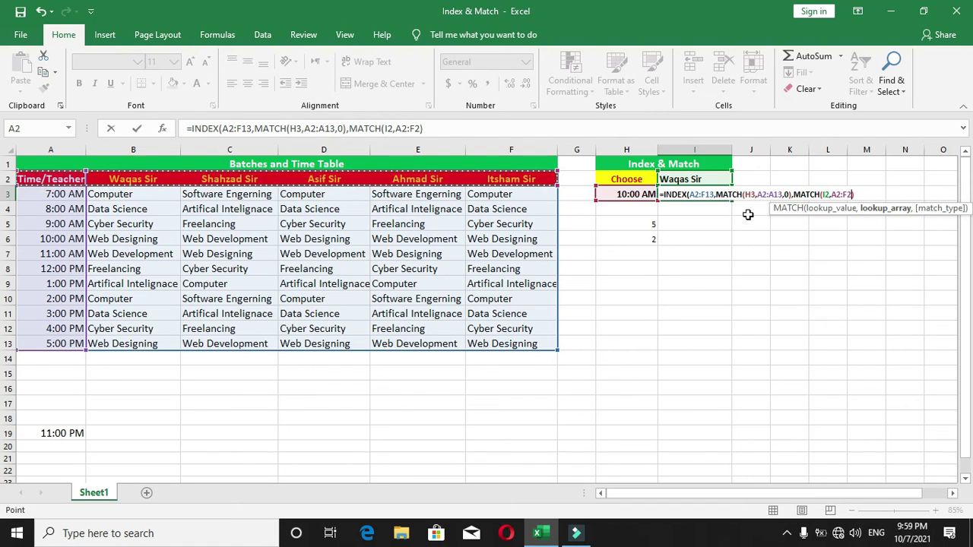
{"action": "type", "text": ",0"}
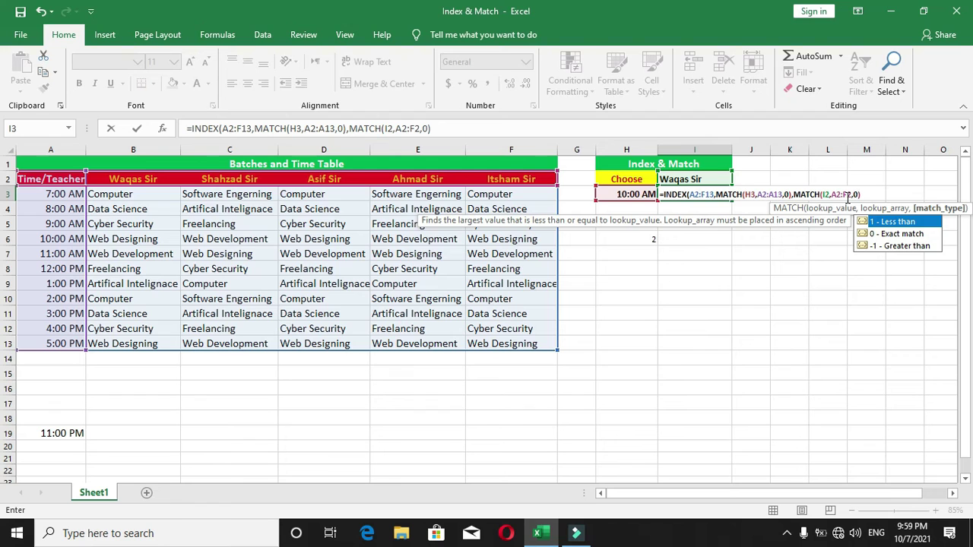
{"action": "key", "text": "Return"}
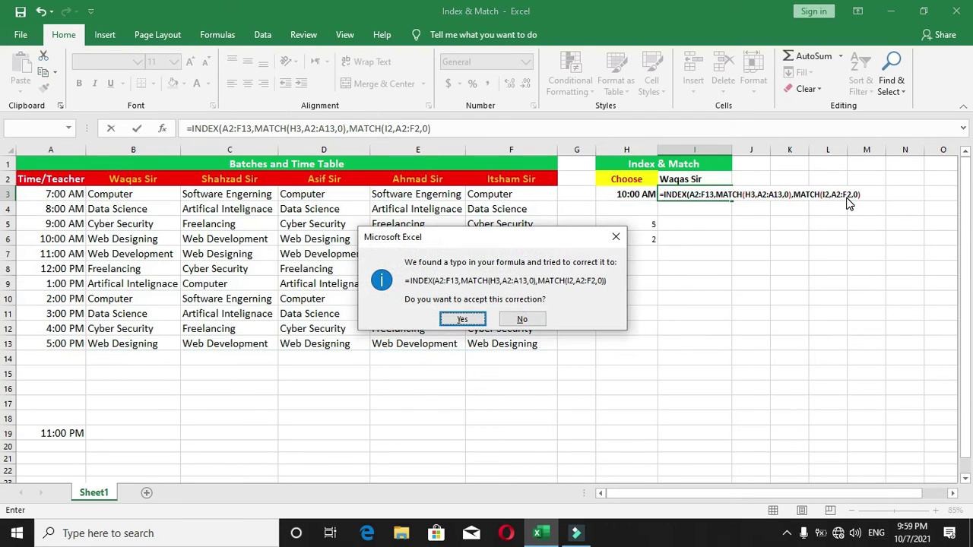
{"action": "left_click", "coordinate": [462, 318]}
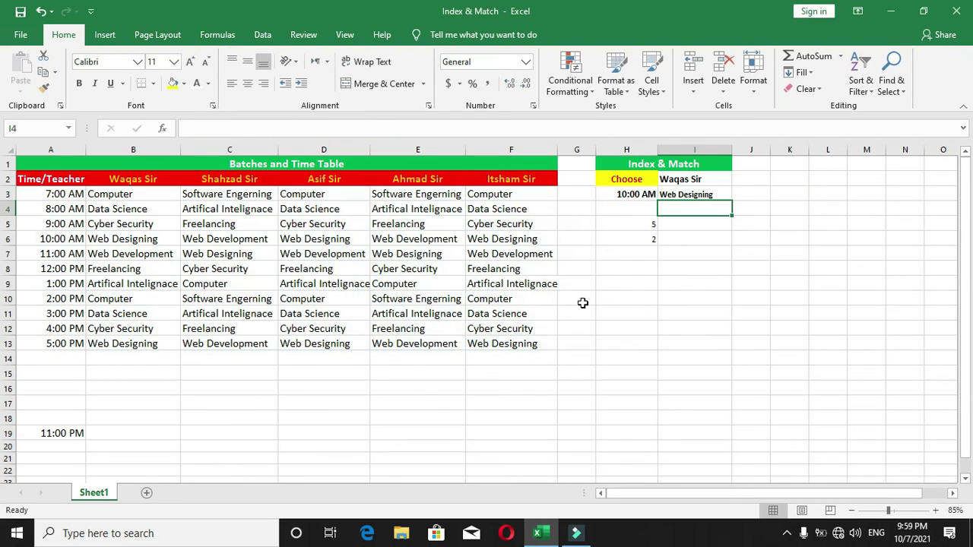
- Clear the helper numbers from H5:H6
{"action": "left_click_drag", "start_coordinate": [622, 223], "coordinate": [623, 238]}
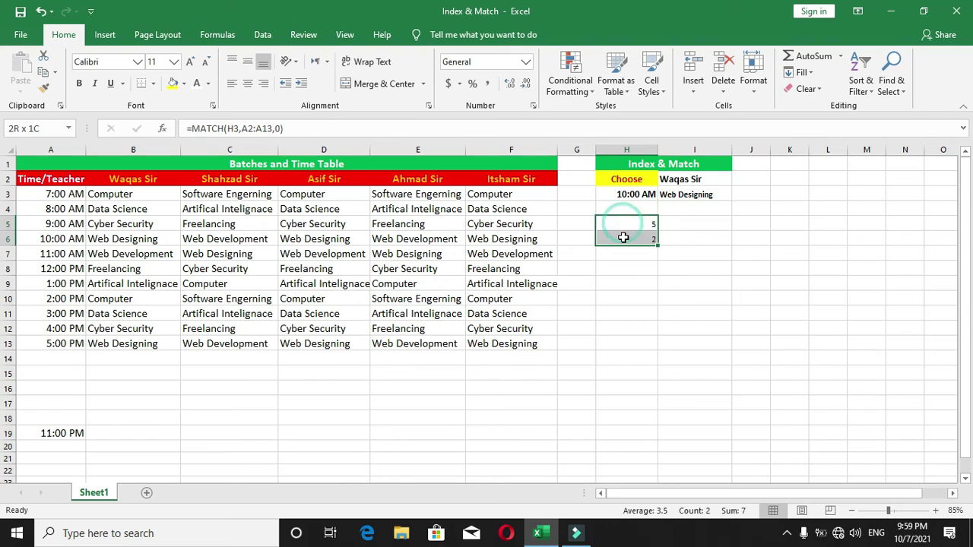
{"action": "key", "text": "Delete"}
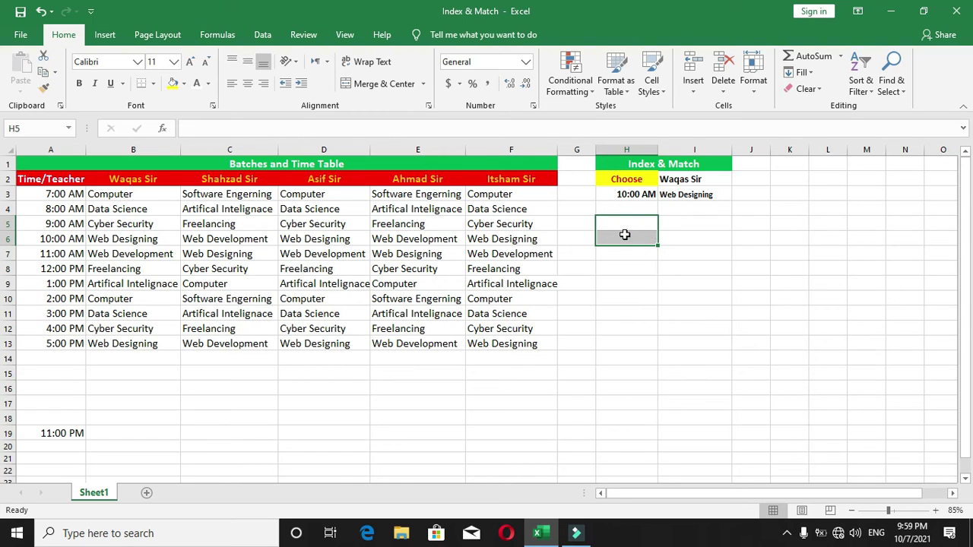
{"action": "left_click", "coordinate": [763, 259]}
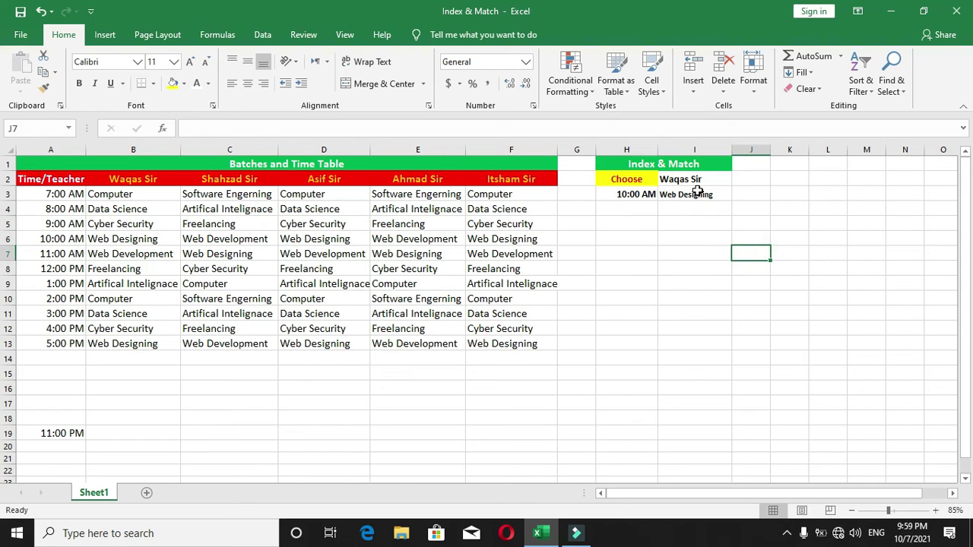
- Change the teacher in I2 to Ahmad Sir
{"action": "left_click", "coordinate": [719, 183]}
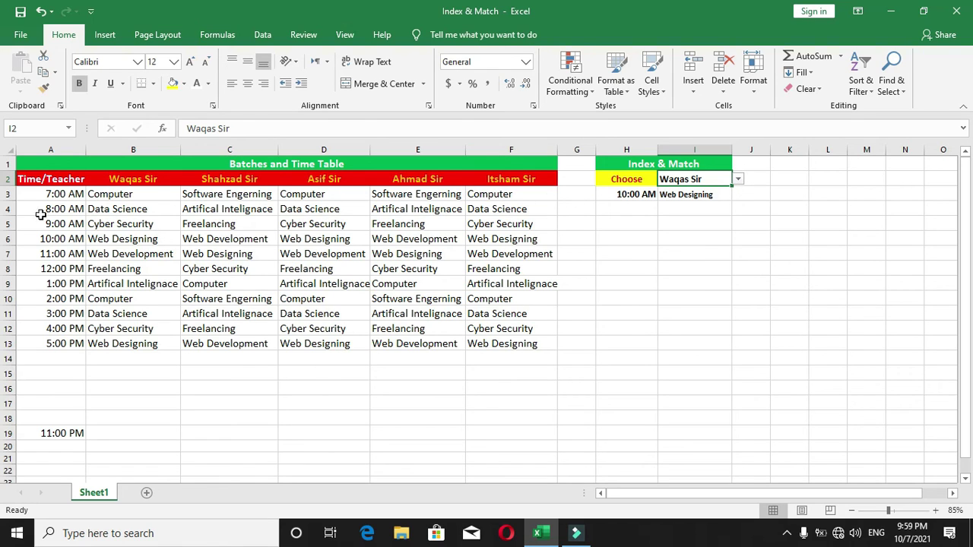
{"action": "left_click", "coordinate": [738, 180]}
{"action": "left_click", "coordinate": [693, 215]}
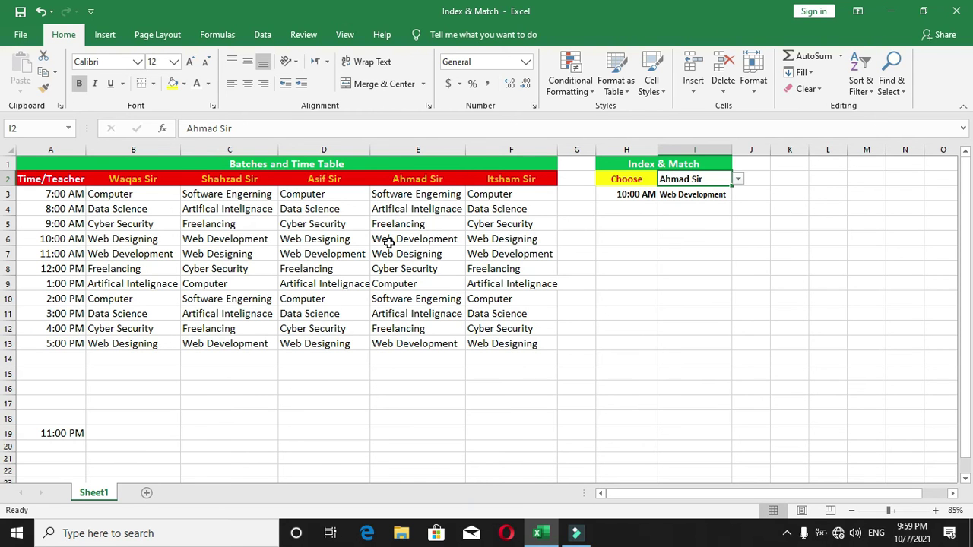
- Set the time in the H3 dropdown to 12:00 PM
{"action": "left_click", "coordinate": [641, 194]}
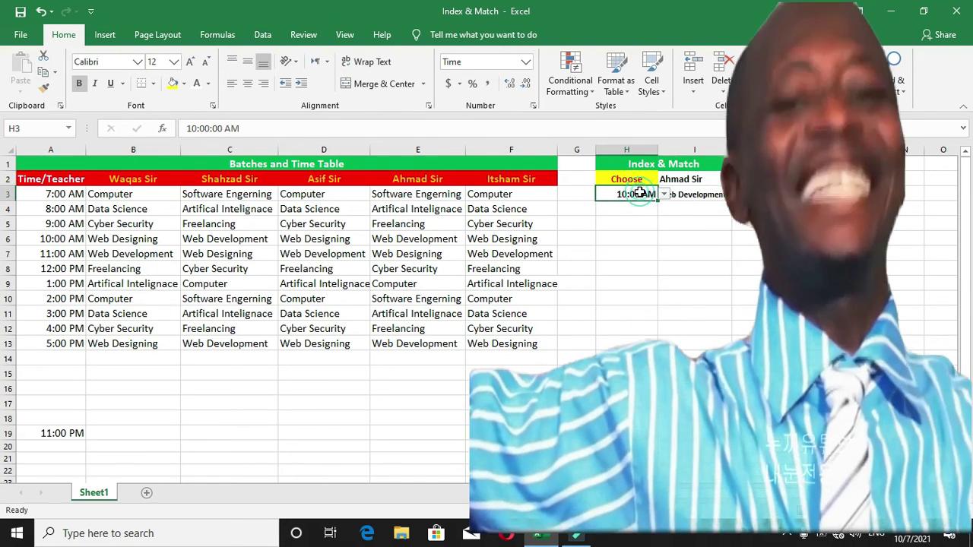
{"action": "left_click", "coordinate": [664, 195]}
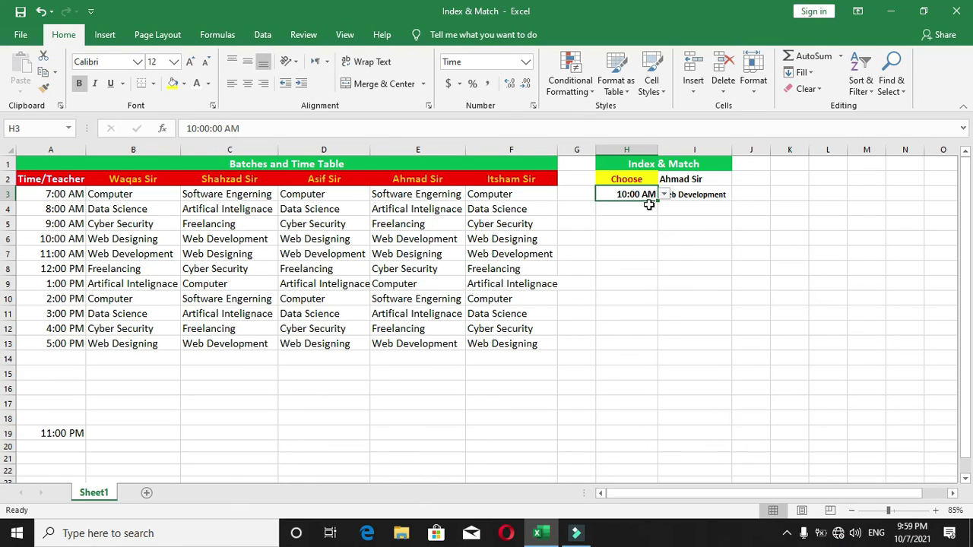
{"action": "left_click", "coordinate": [663, 194]}
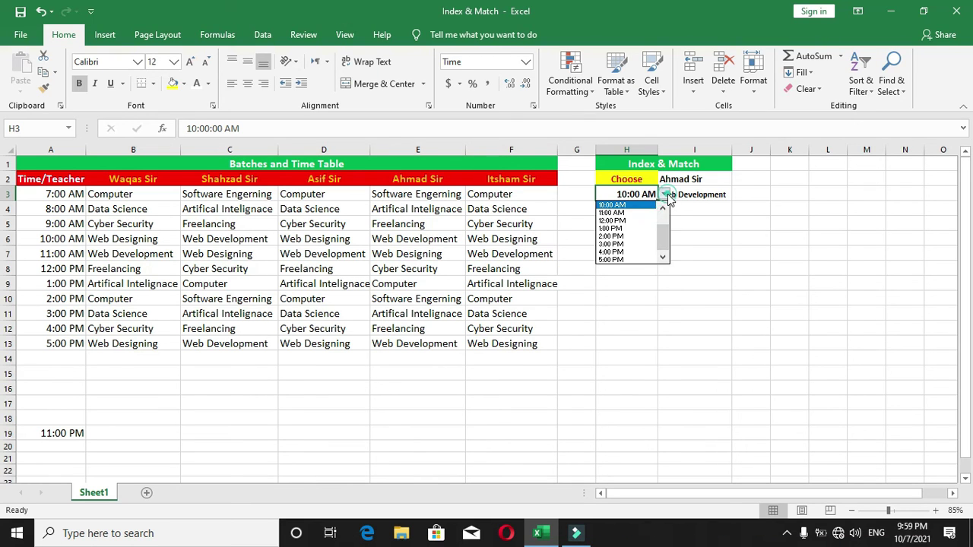
{"action": "left_click", "coordinate": [625, 221]}
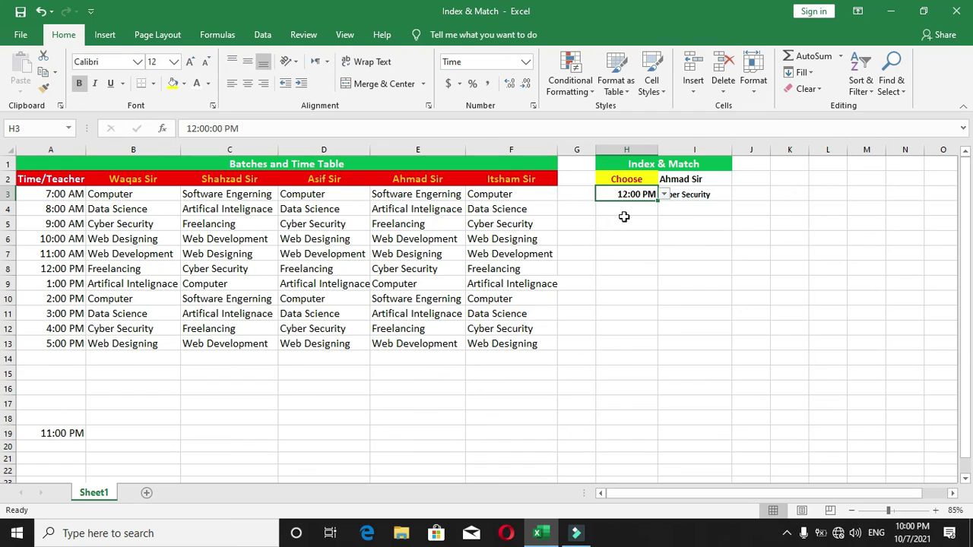
{"action": "left_click", "coordinate": [691, 226]}
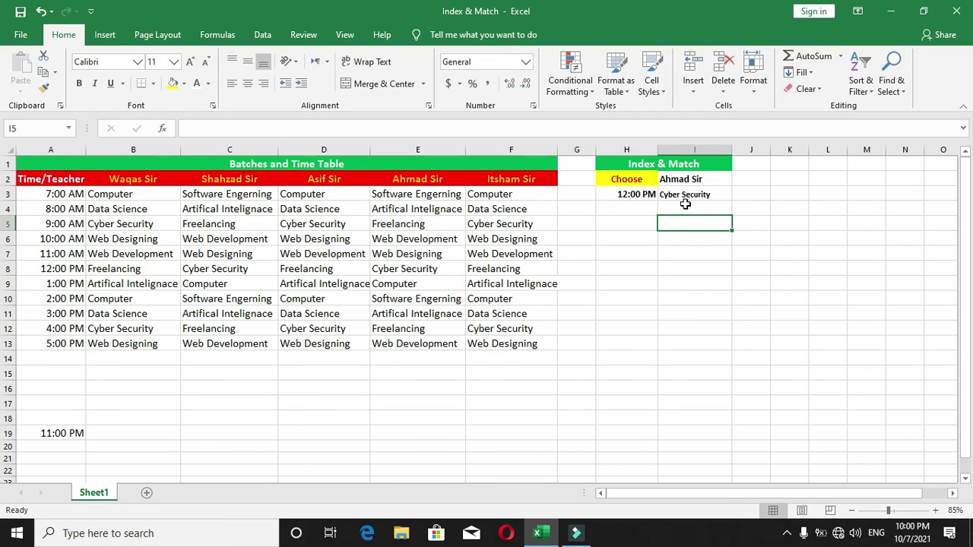
- Confirm the I3 result against Ahmad Sir's 12:00 PM entry, Cyber Security
{"action": "left_click", "coordinate": [688, 194]}
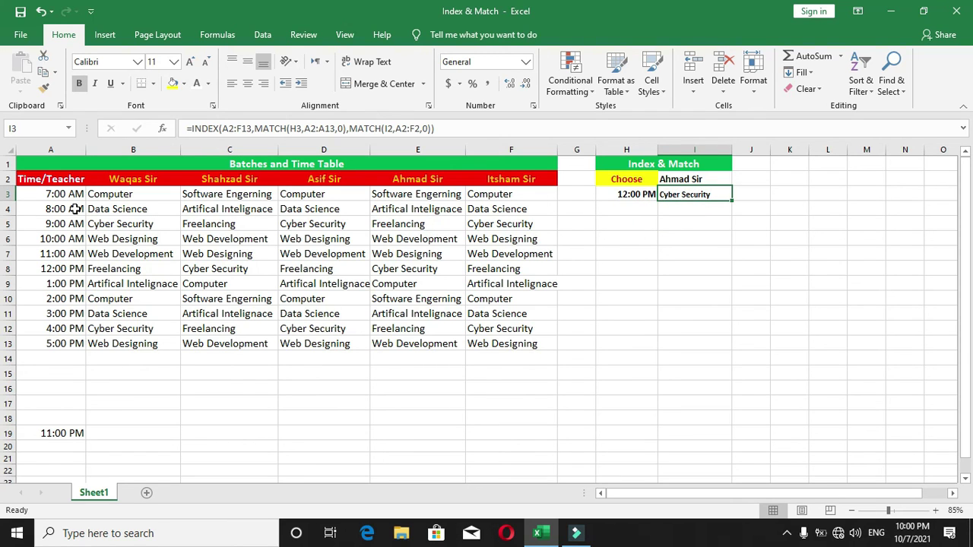
{"action": "left_click", "coordinate": [58, 270]}
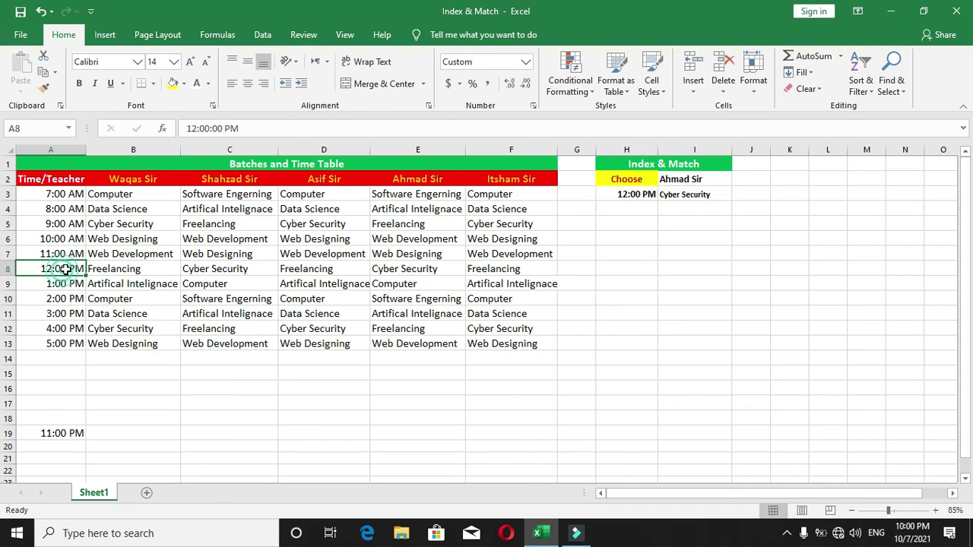
{"action": "left_click", "coordinate": [402, 268]}
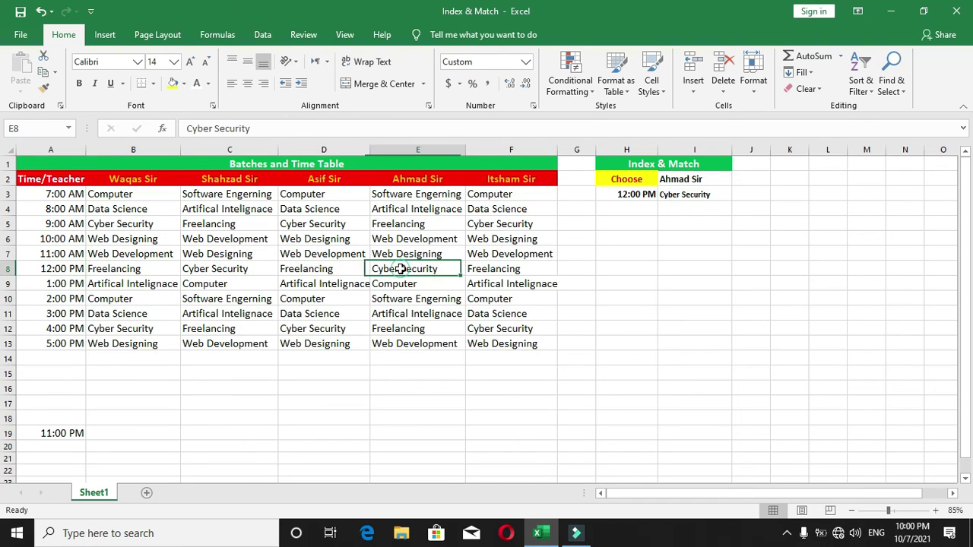